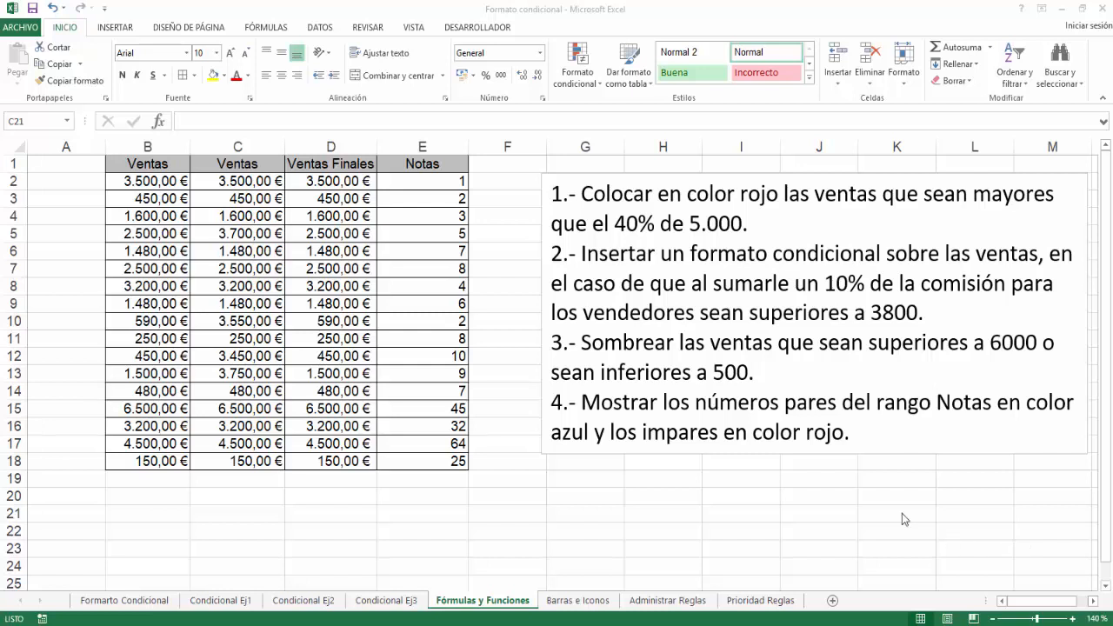
Start a greater-than highlight rule for the sales in B2:B18 with the threshold =40%*5000.
left_click_drag(158, 181, 163, 461)
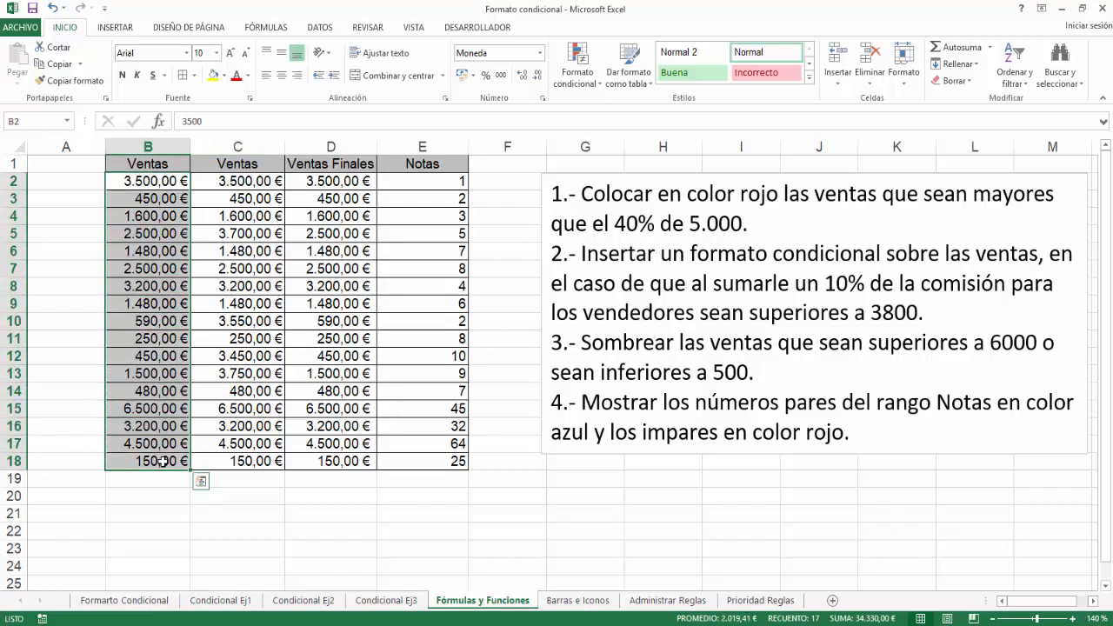
left_click(581, 87)
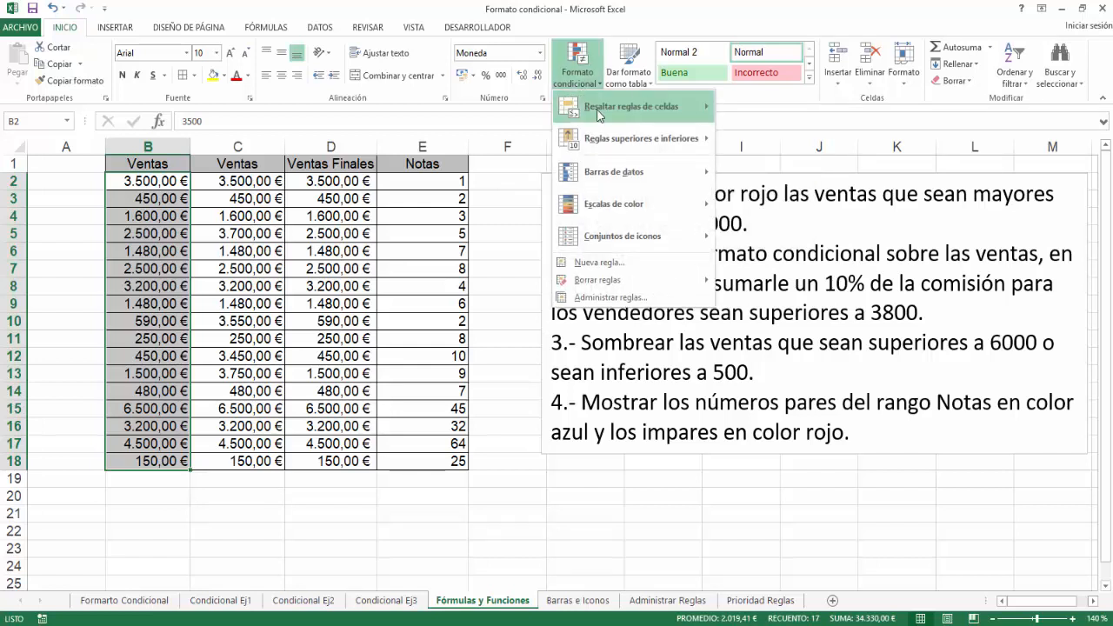
mouse_move(598, 115)
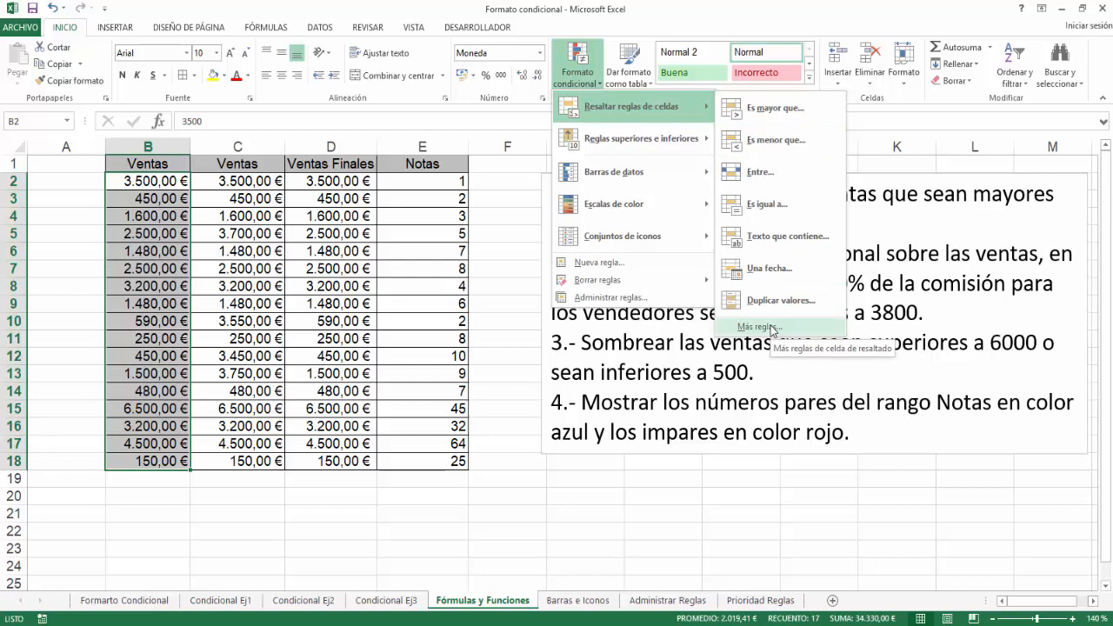
left_click(769, 115)
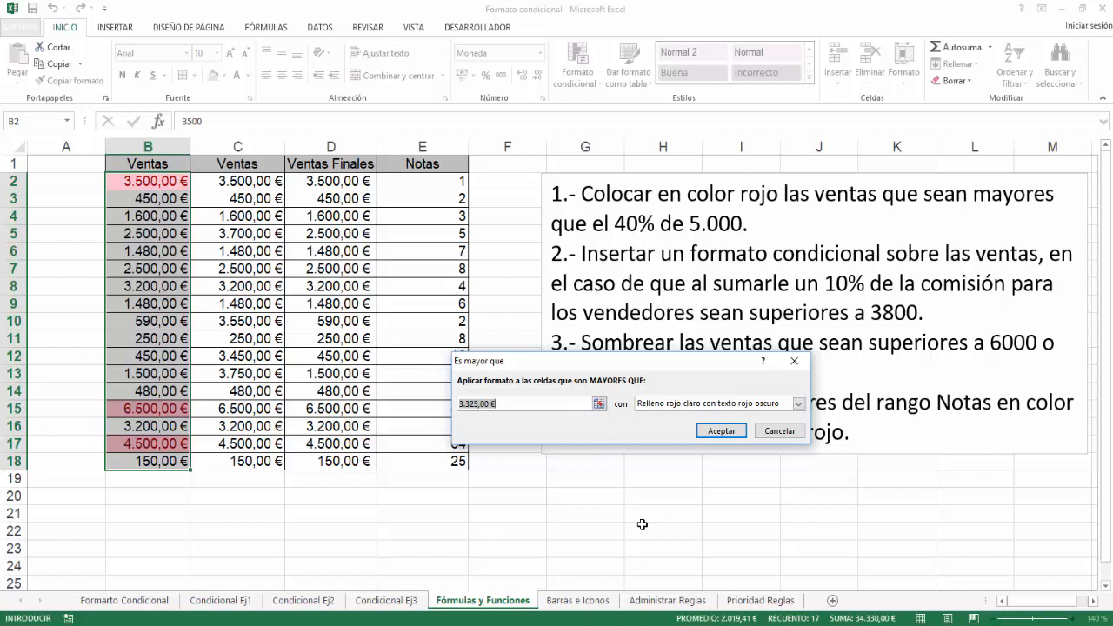
type("=")
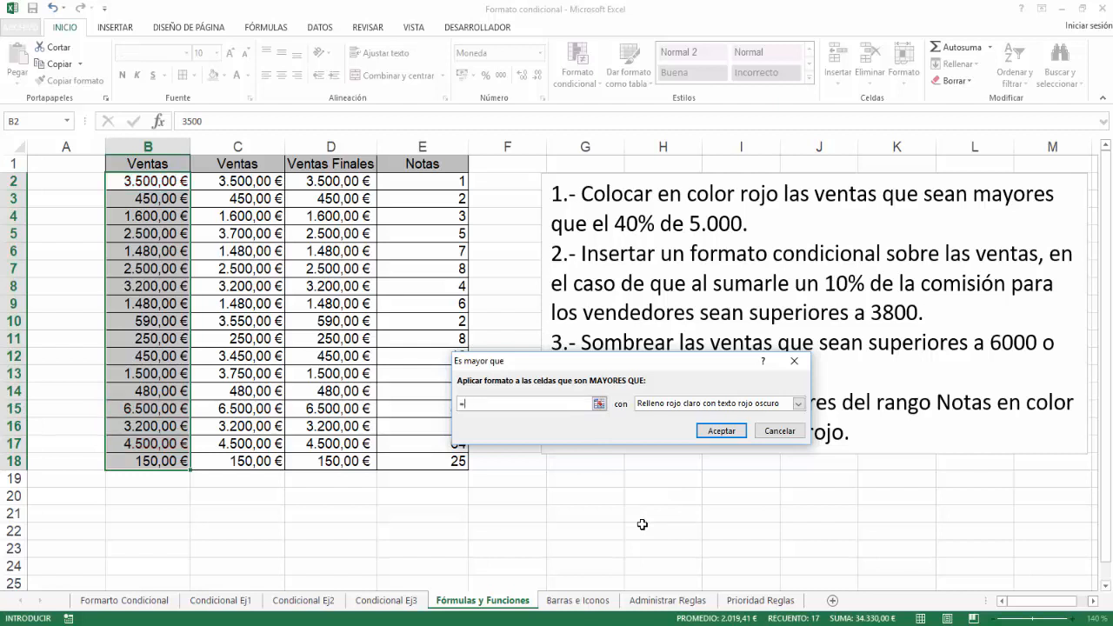
type("40")
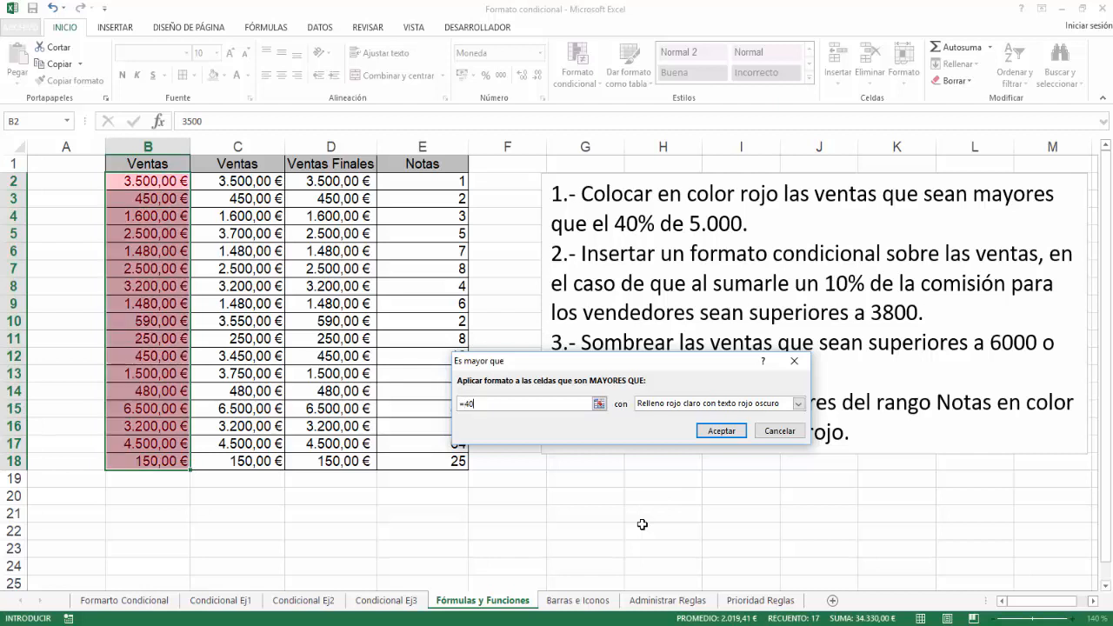
type("%*5000")
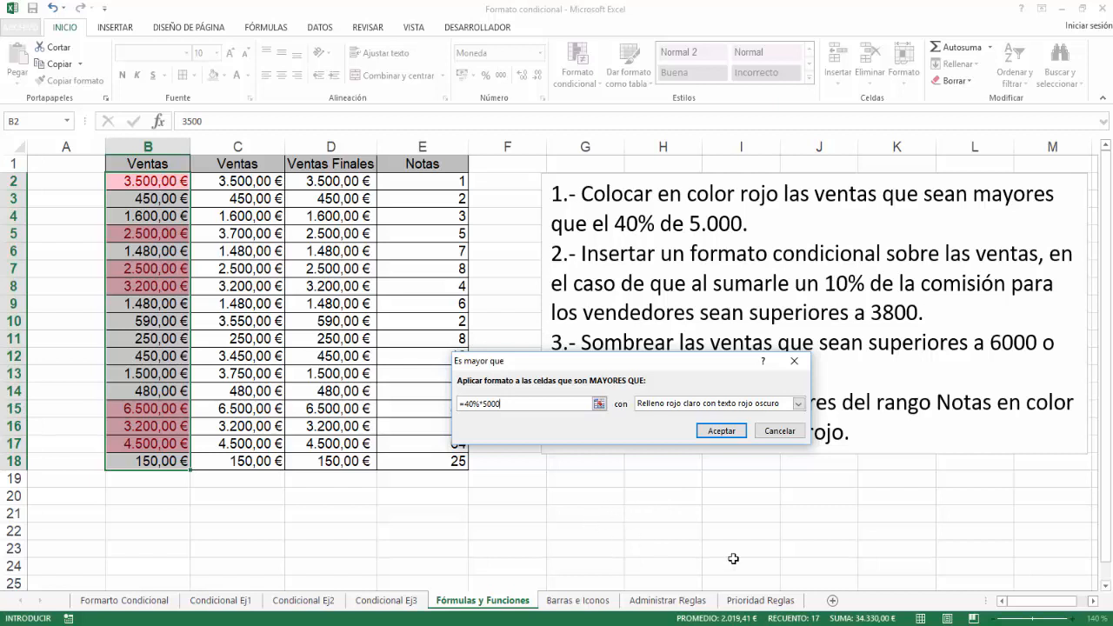
Give the greater-than rule the format "Relleno rojo claro" and apply it.
left_click(798, 403)
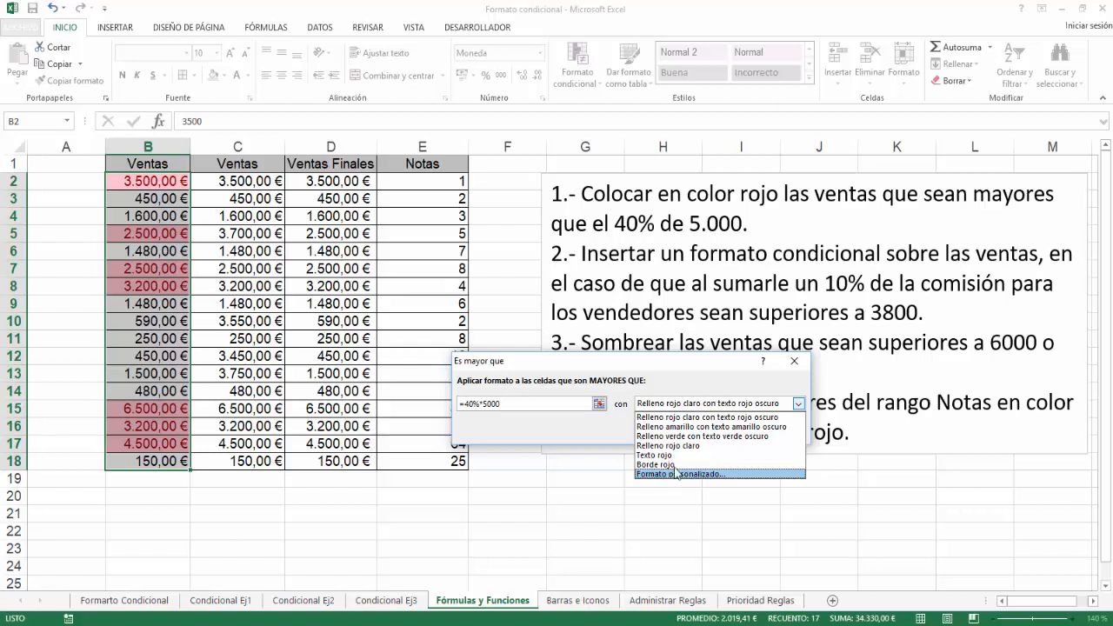
left_click(682, 447)
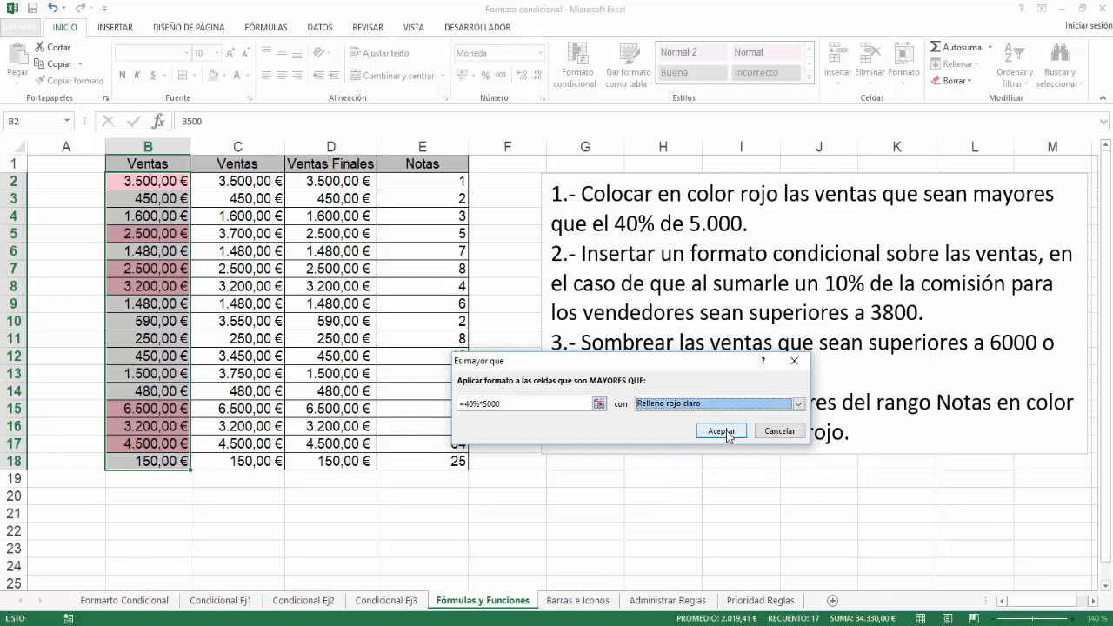
left_click(721, 430)
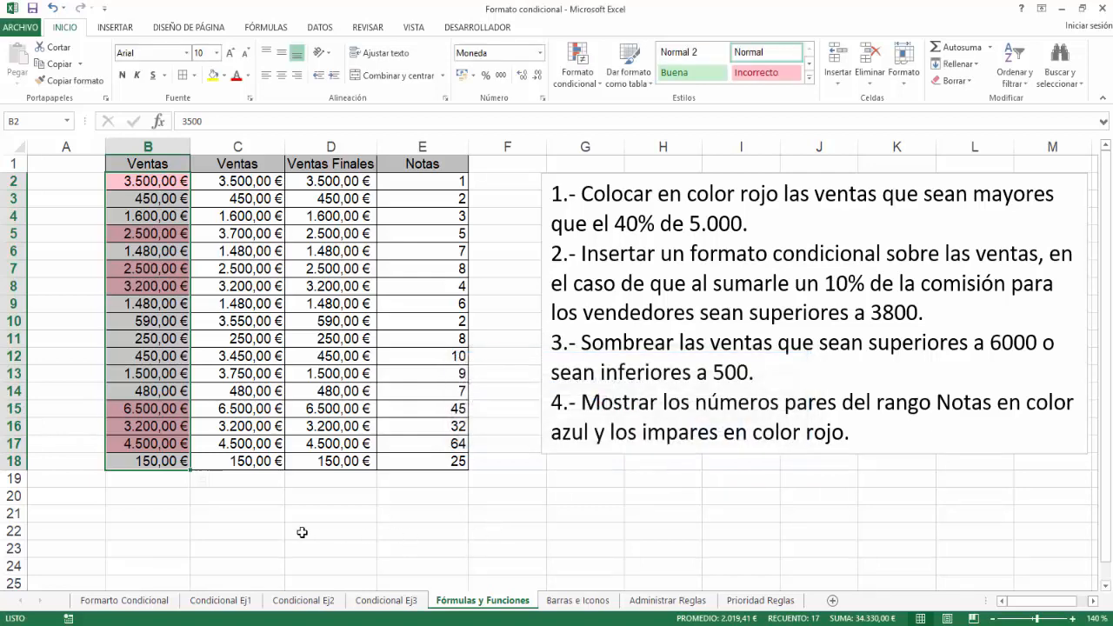
left_click(293, 531)
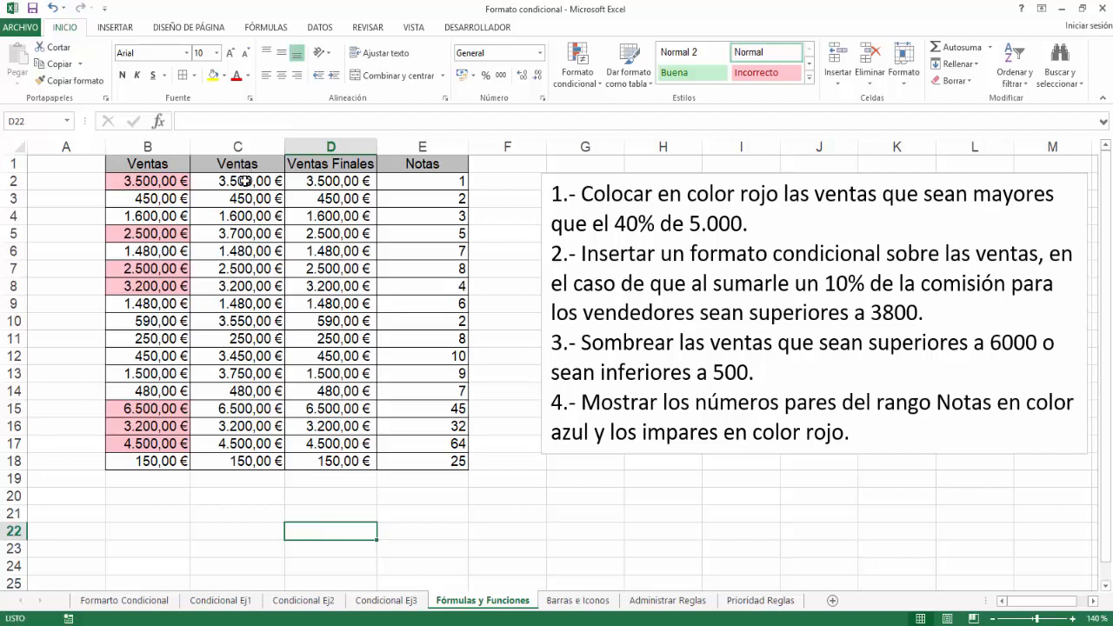
Start a new conditional formatting rule for C2:C18 that uses a formula to determine which cells to format.
left_click_drag(248, 180, 245, 460)
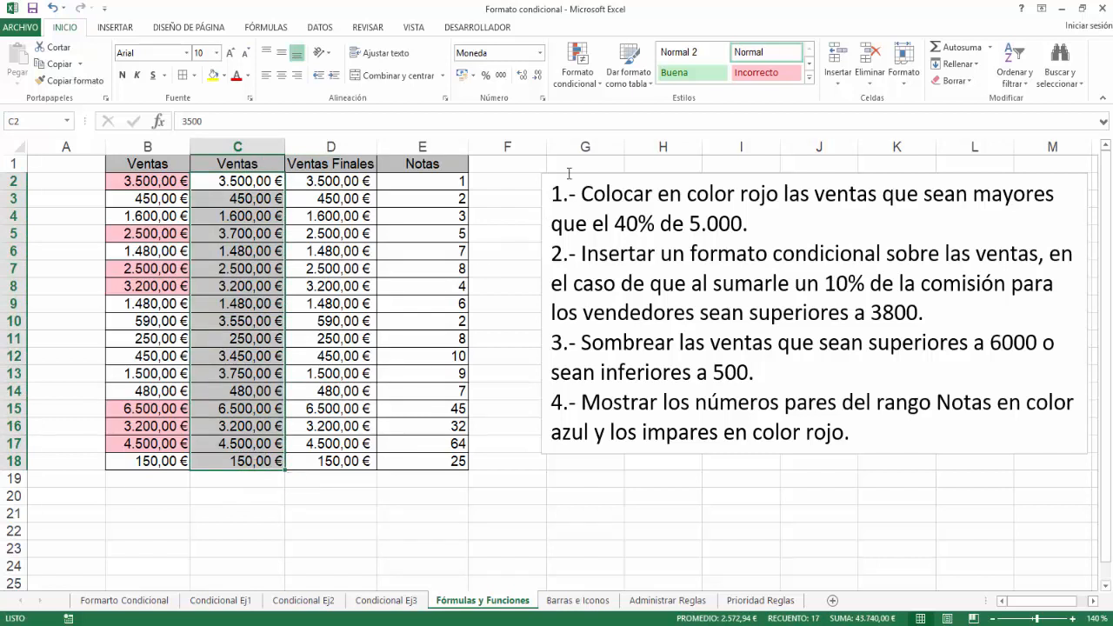
left_click(574, 78)
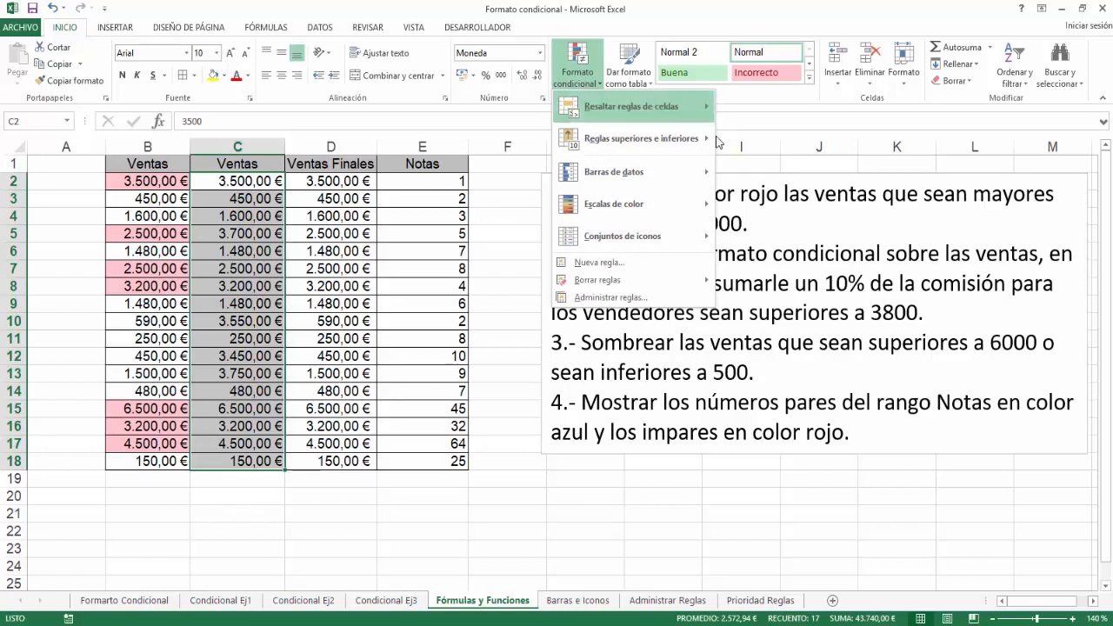
left_click(631, 264)
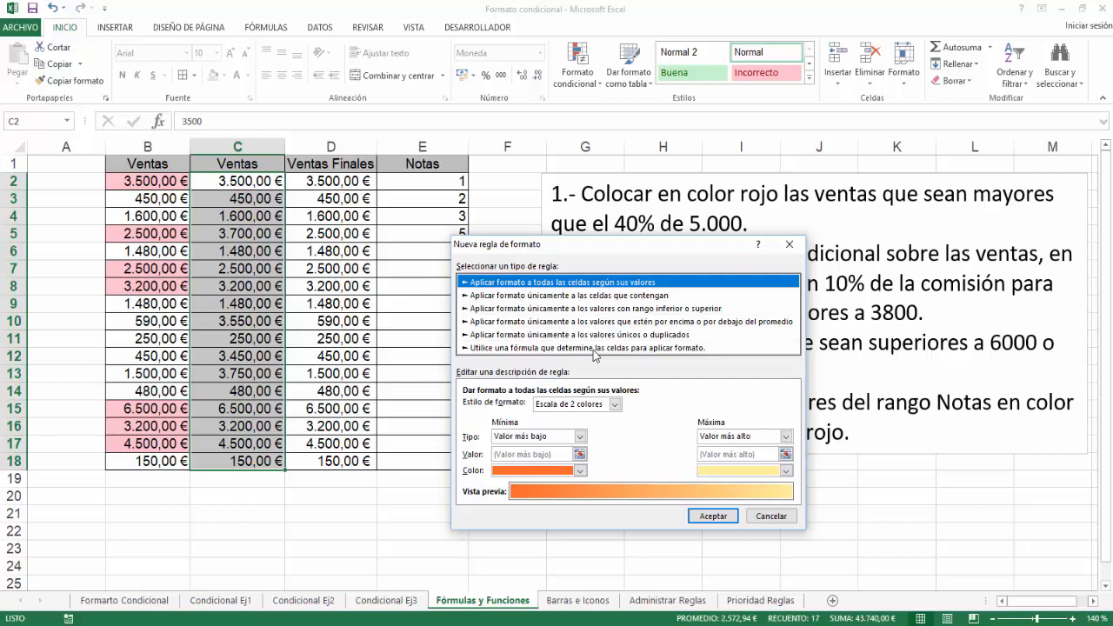
left_click(593, 348)
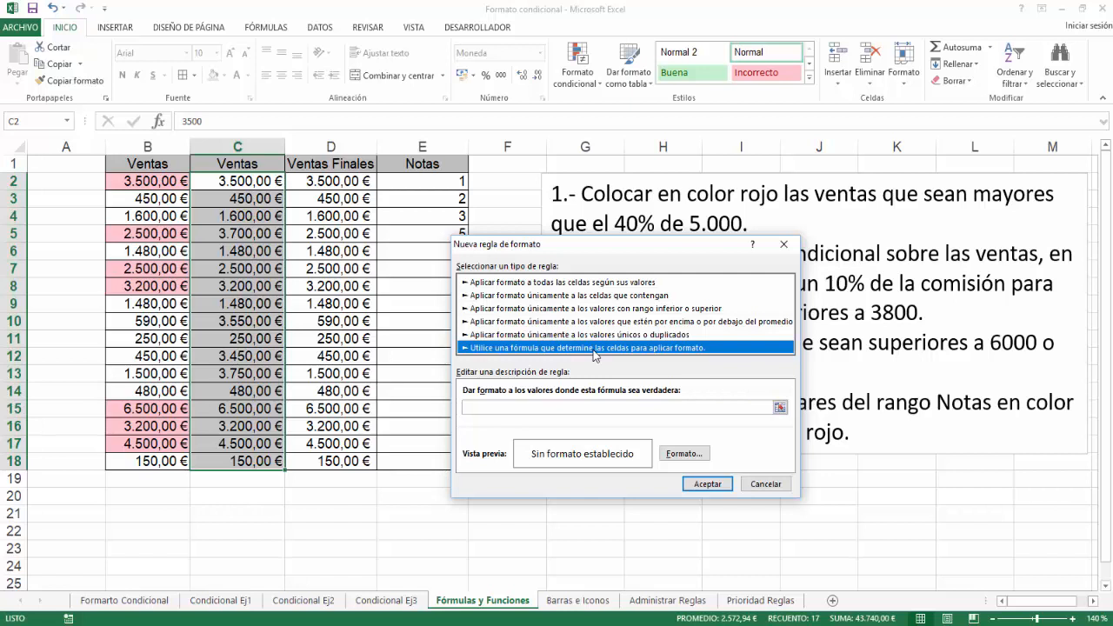
Enter the rule formula =($C$2+$C$2*10%)>3800, adding the 10% commission to the sale.
left_click(545, 407)
type("=")
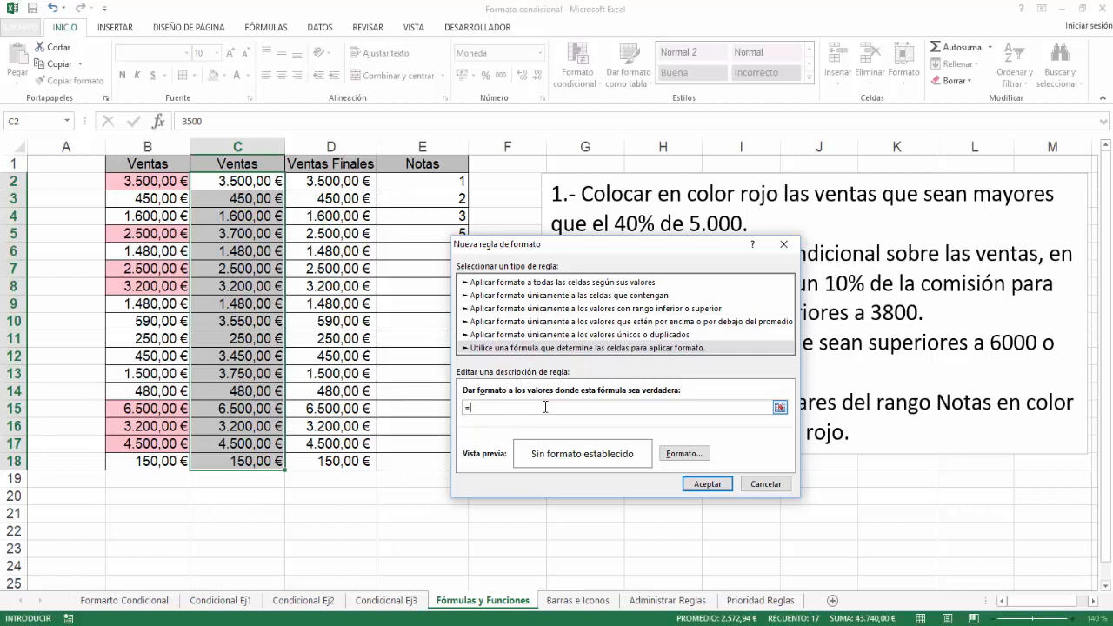
left_click(238, 181)
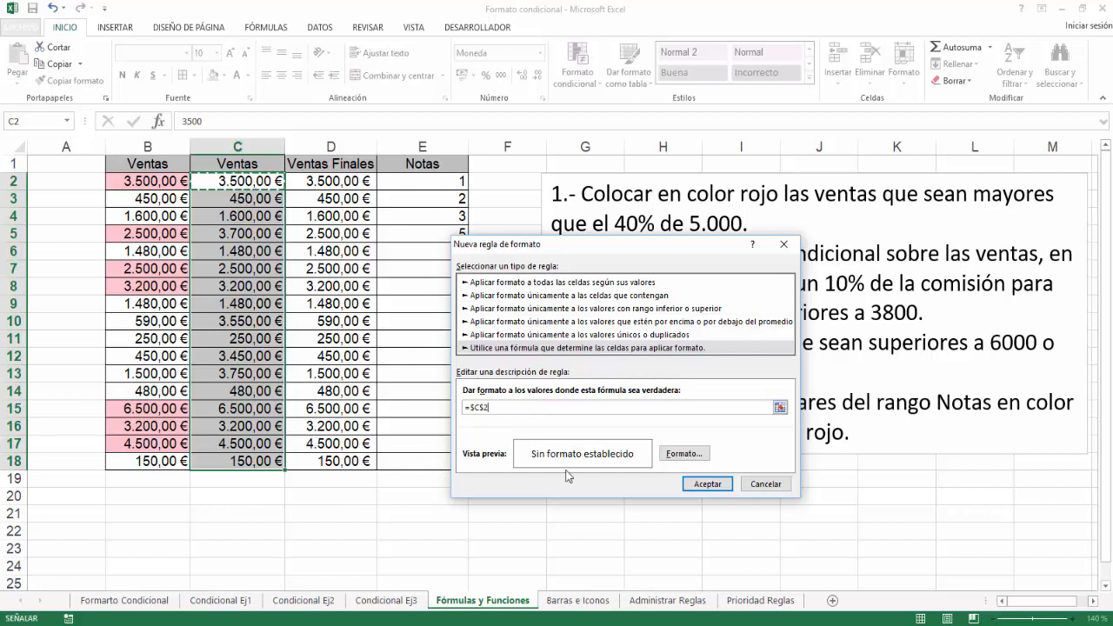
type("+")
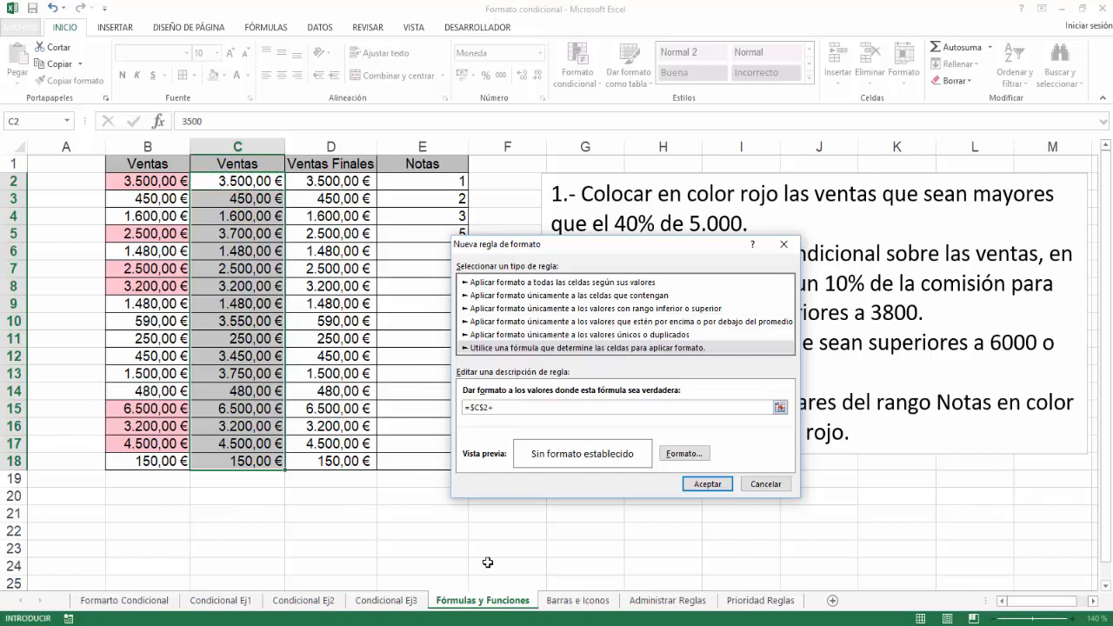
left_click(253, 182)
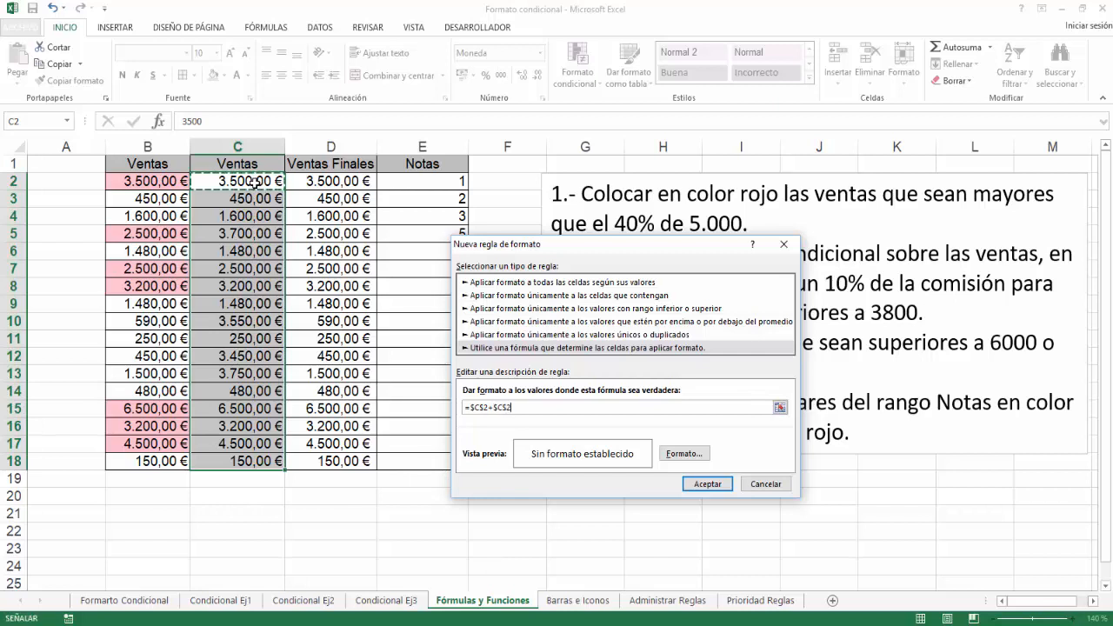
type("*10")
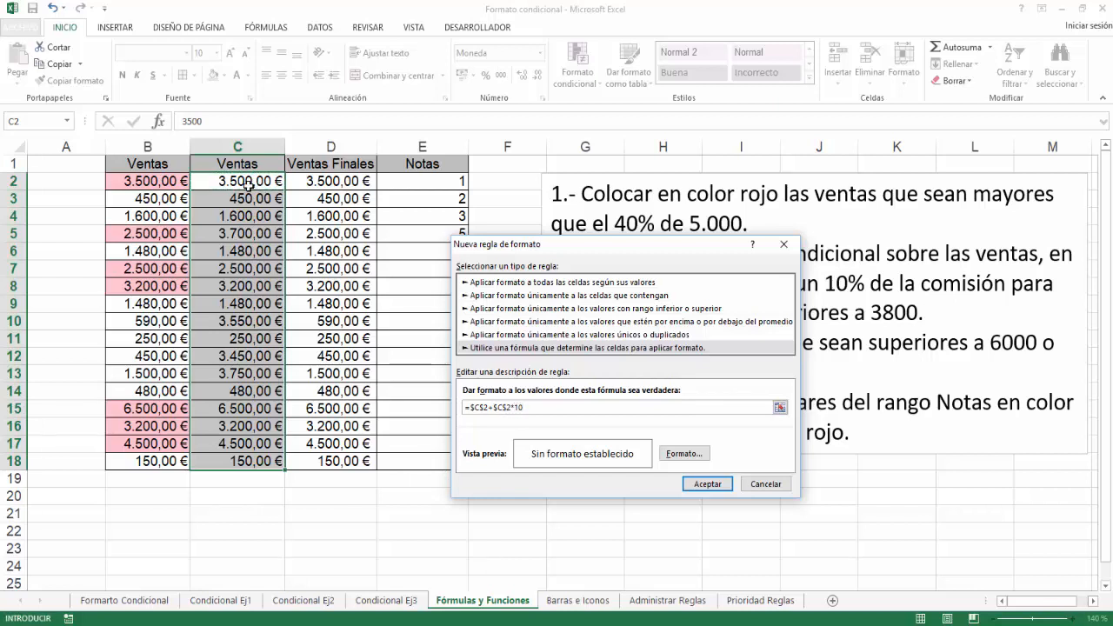
type("%")
type(")")
type("(")
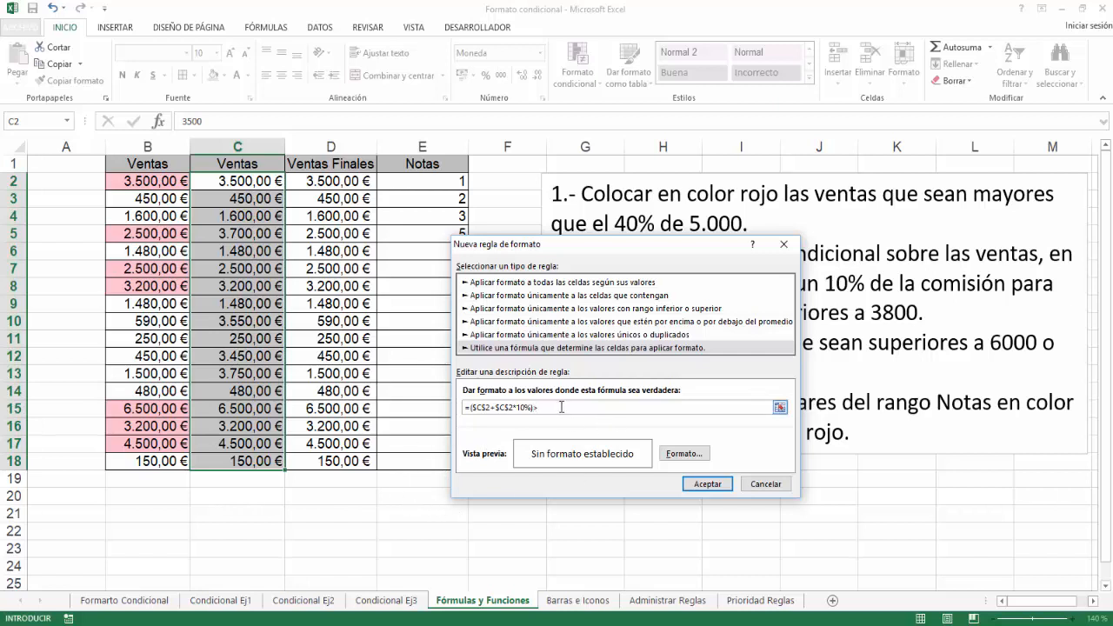
type(">3800")
Make both C2 references relative so the rule formula reads =(C2+C2*10%)>3800.
left_click(474, 407)
key("F4")
key("F4")
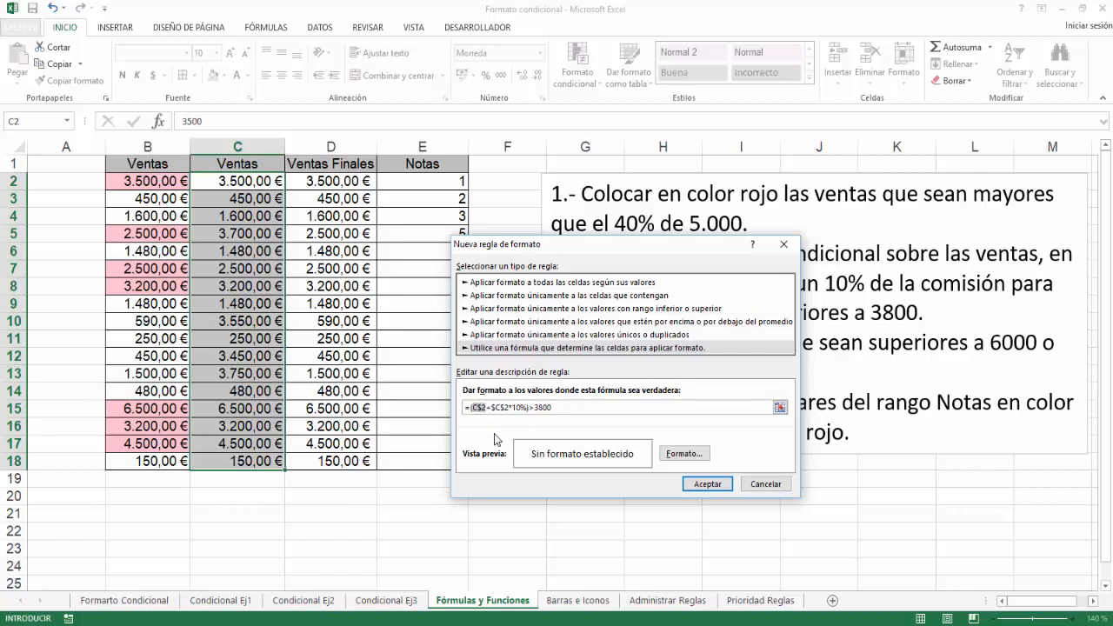
key("F4")
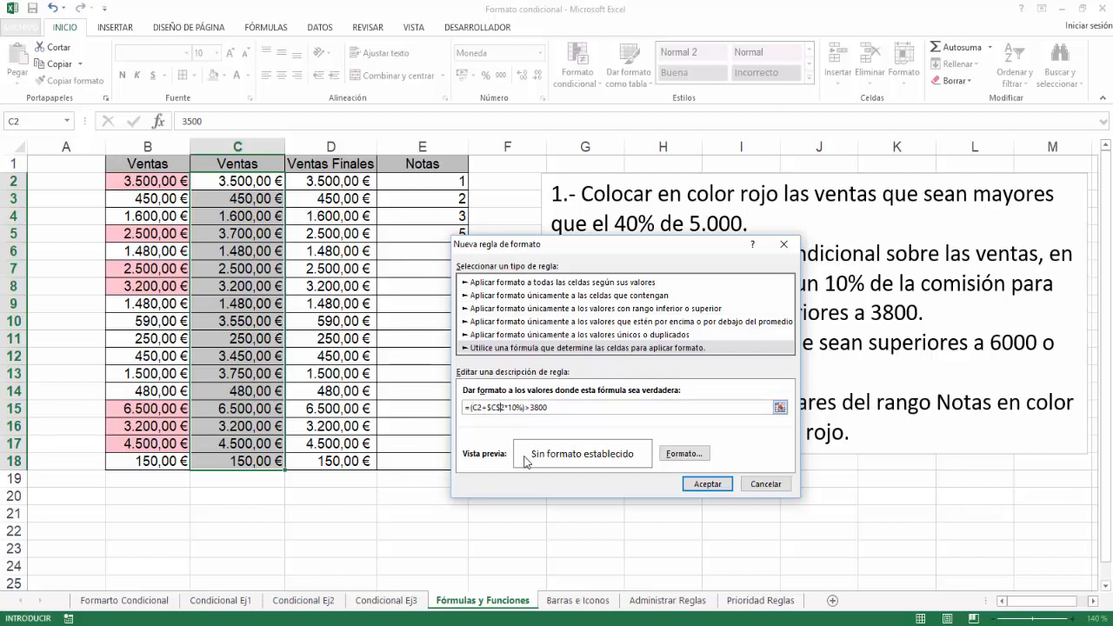
key("F4")
key("F4")
key("F4")
Set a solid red fill as the format of the formula rule and apply it to C2:C18.
left_click(679, 456)
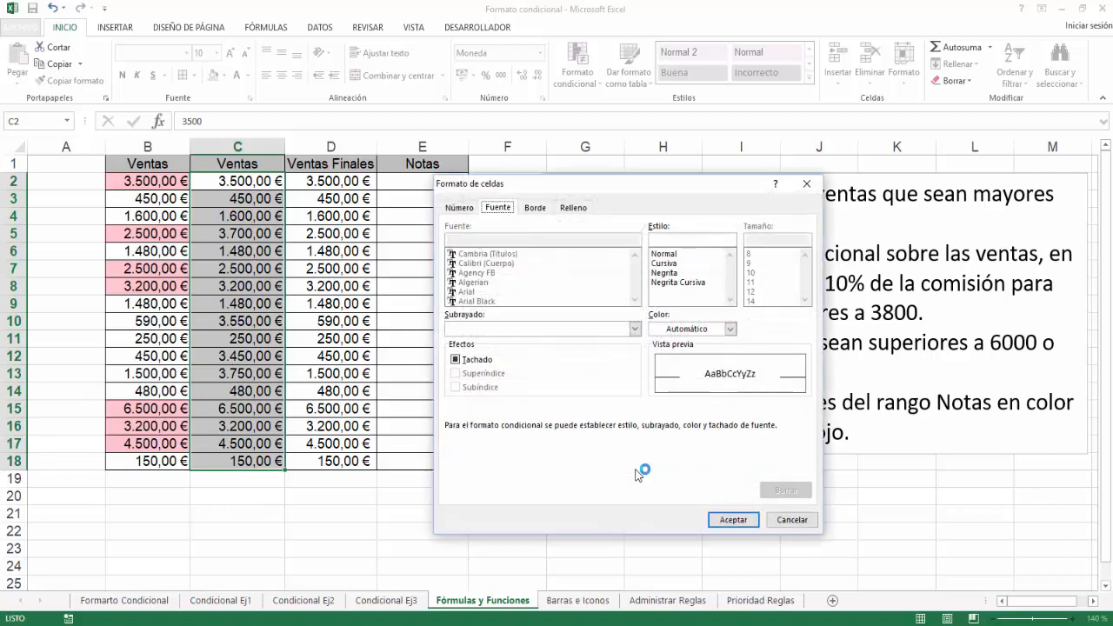
left_click(574, 210)
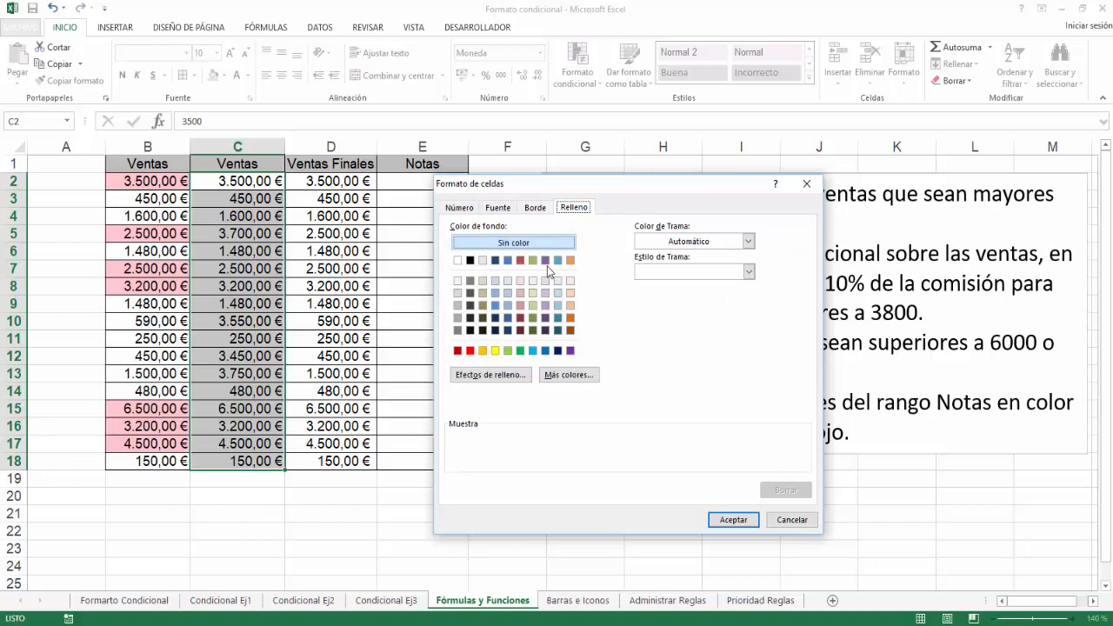
left_click(471, 352)
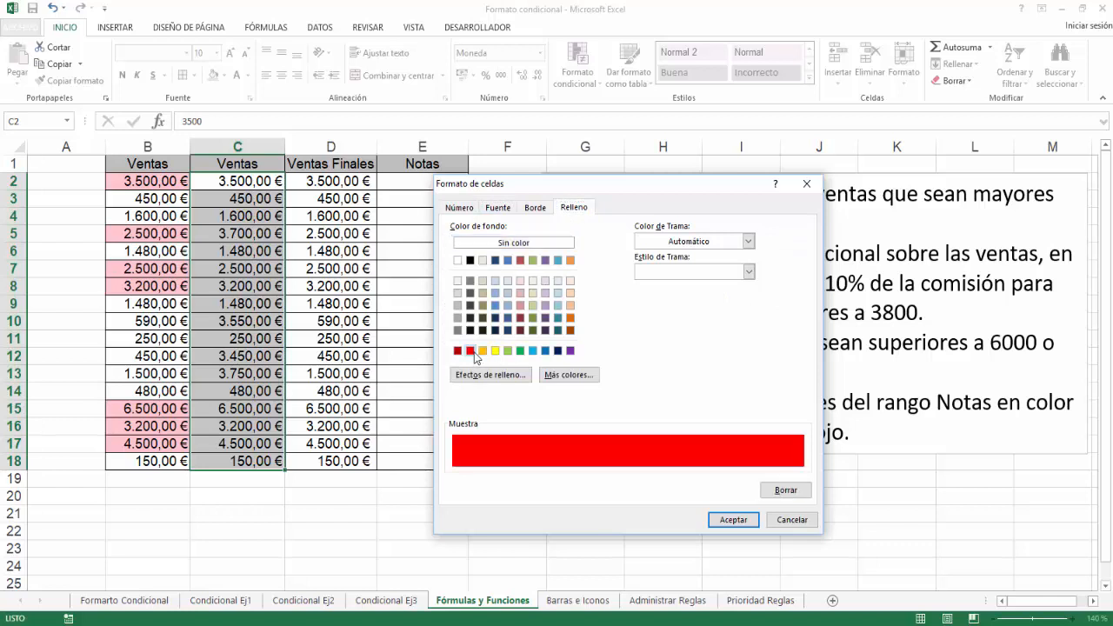
left_click(725, 519)
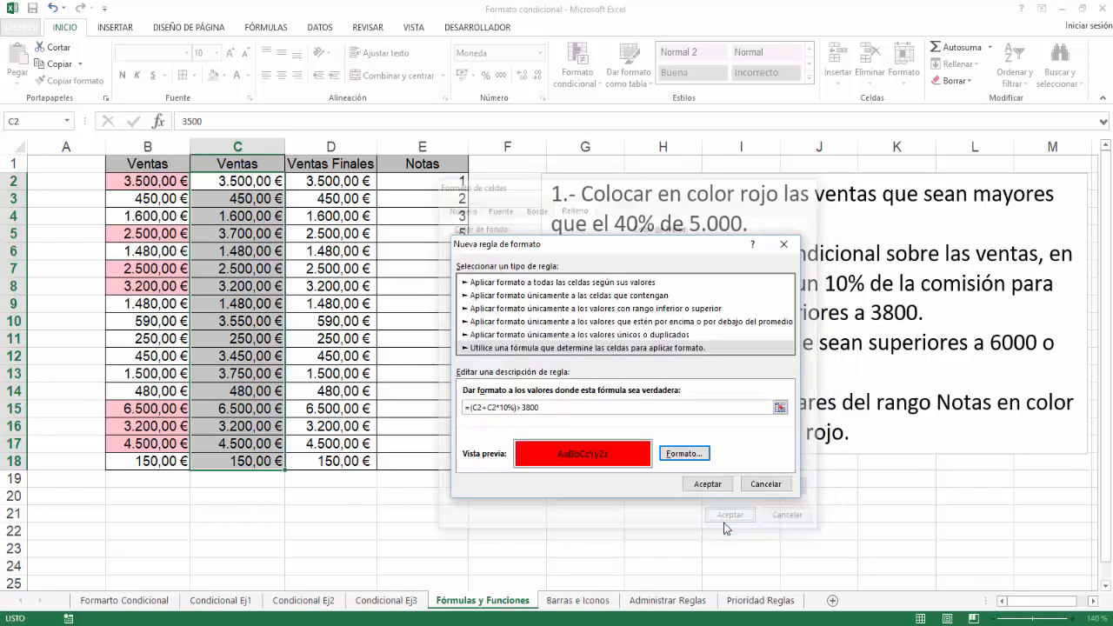
left_click(709, 485)
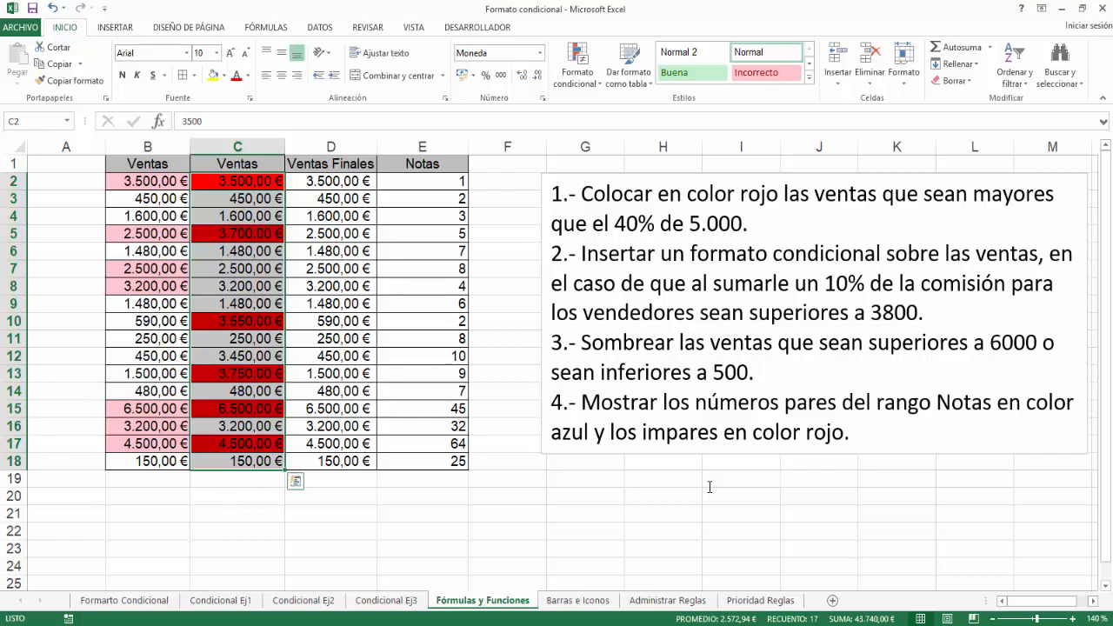
Insert the logical function O in empty cell D22 with D2>6000 as its first condition.
left_click(318, 529)
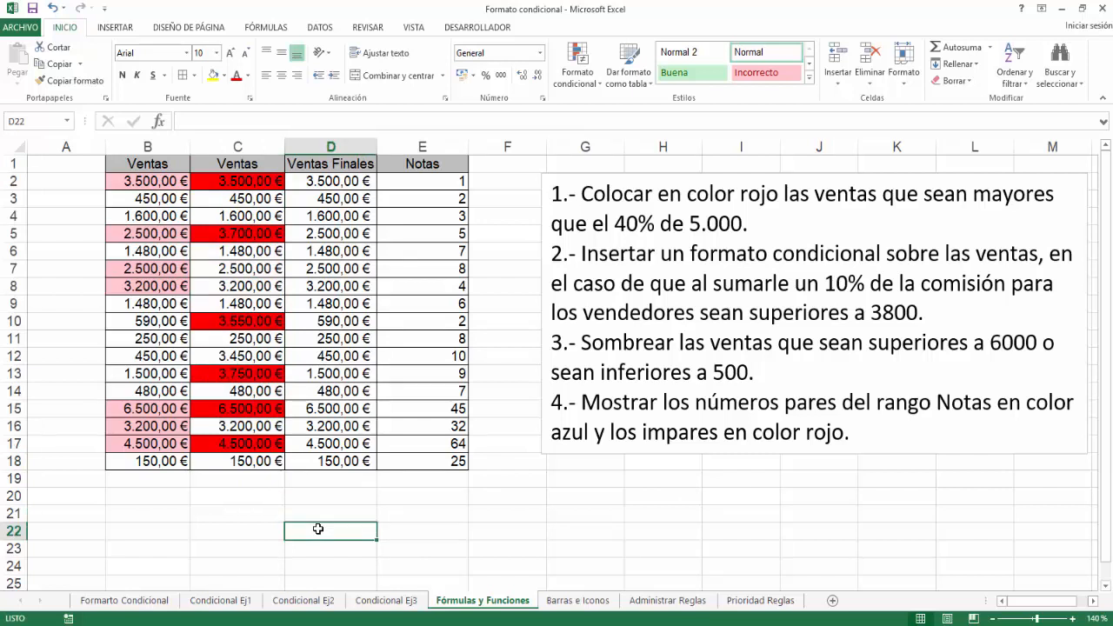
left_click(270, 27)
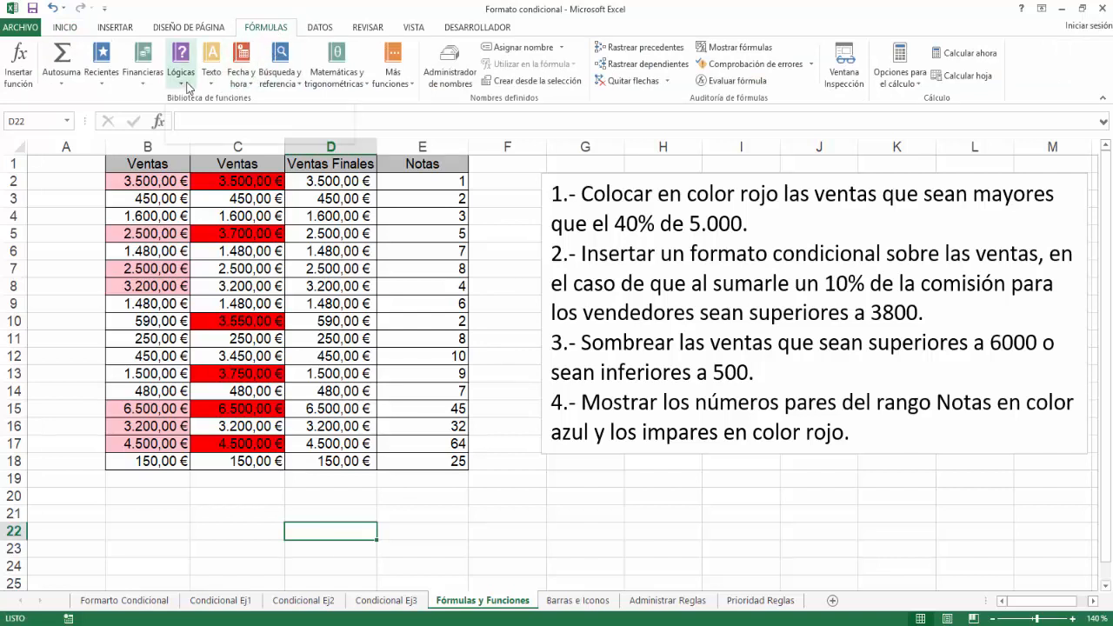
left_click(189, 84)
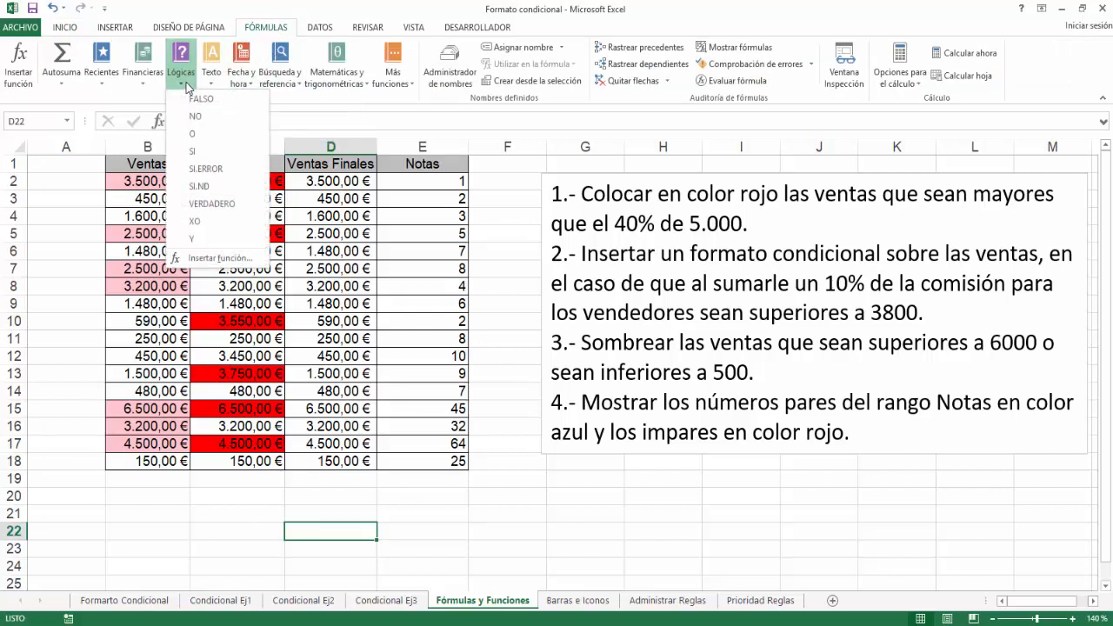
left_click(194, 134)
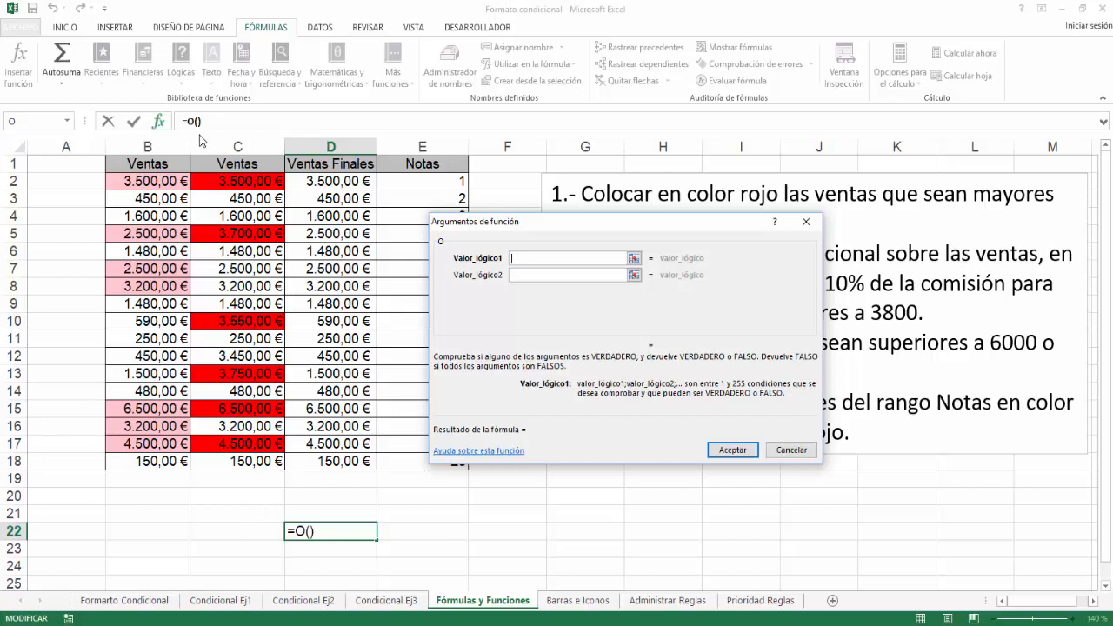
left_click(325, 179)
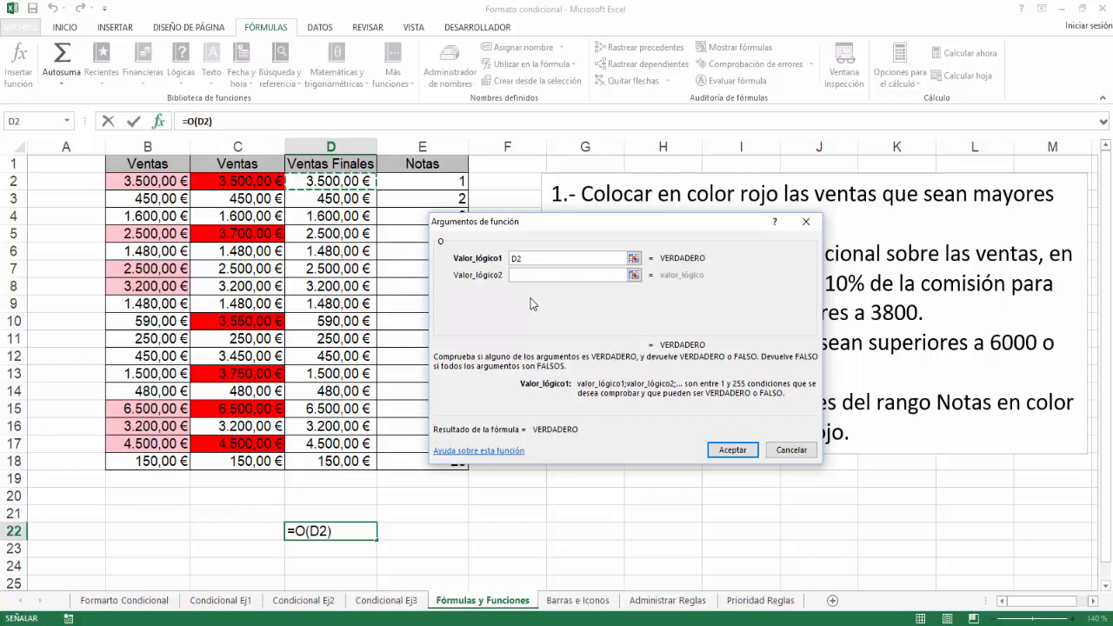
type(">")
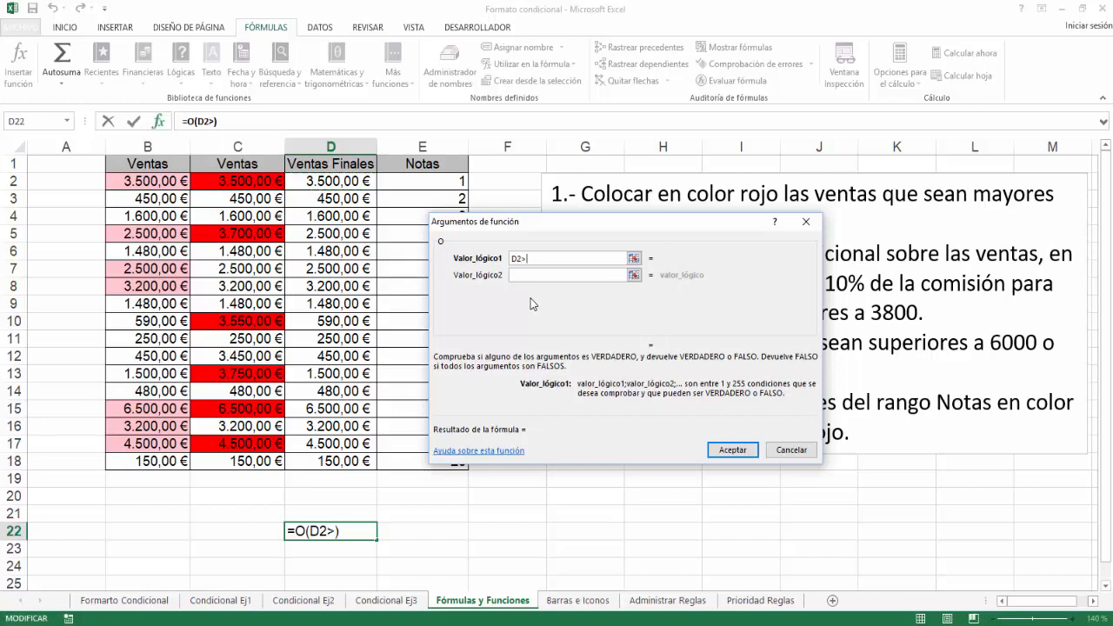
type("6000")
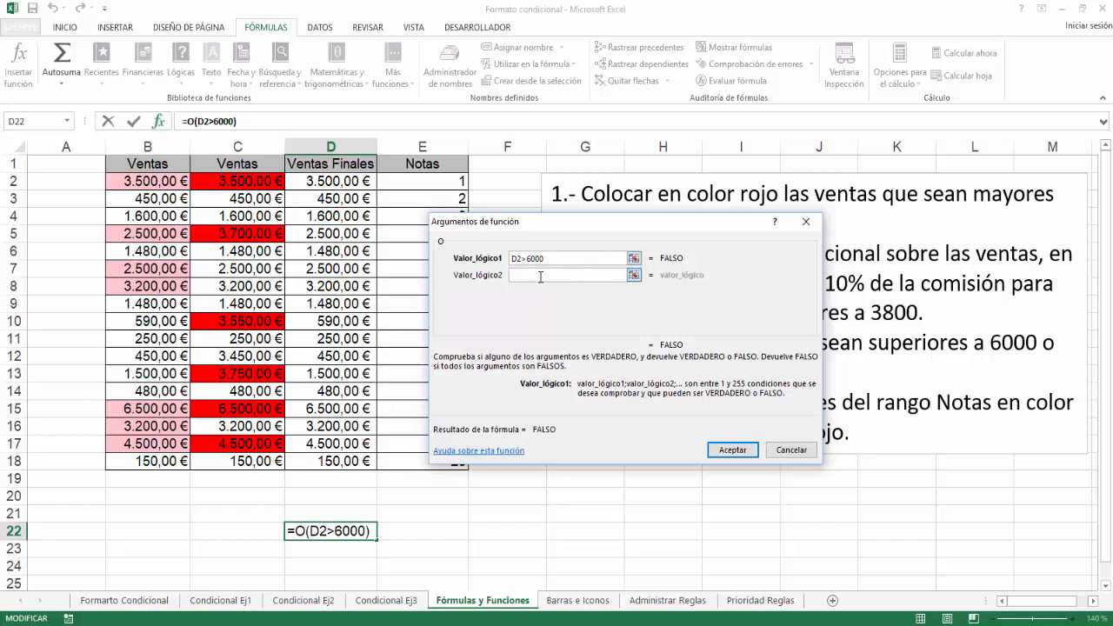
Add D2<500 as the second condition and complete the formula =O(D2>6000;D2<500) in D22.
left_click(540, 276)
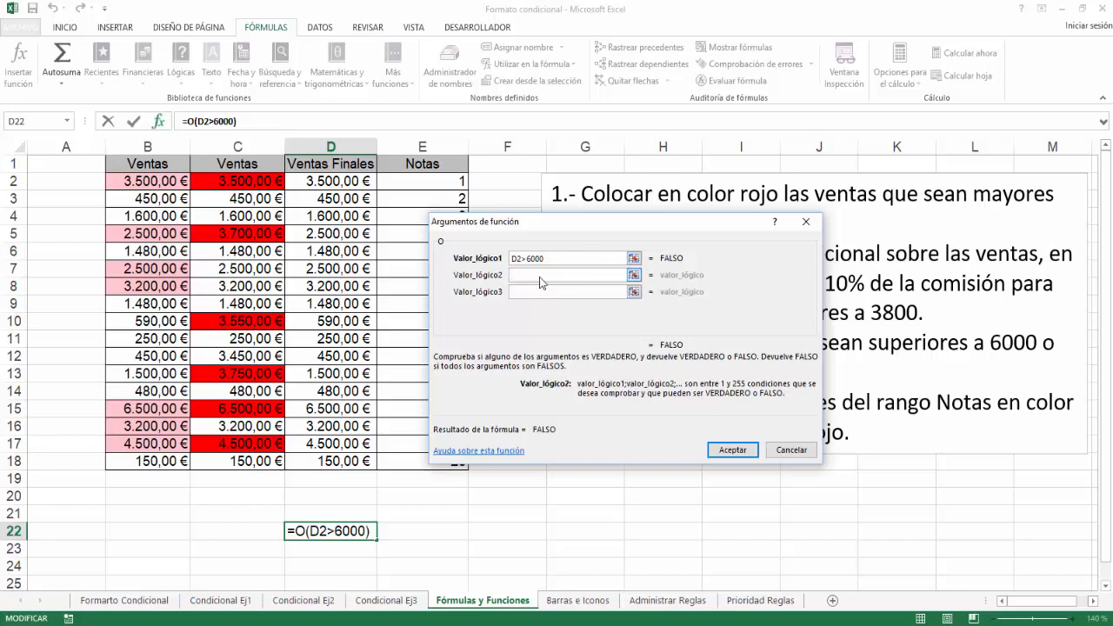
left_click(338, 182)
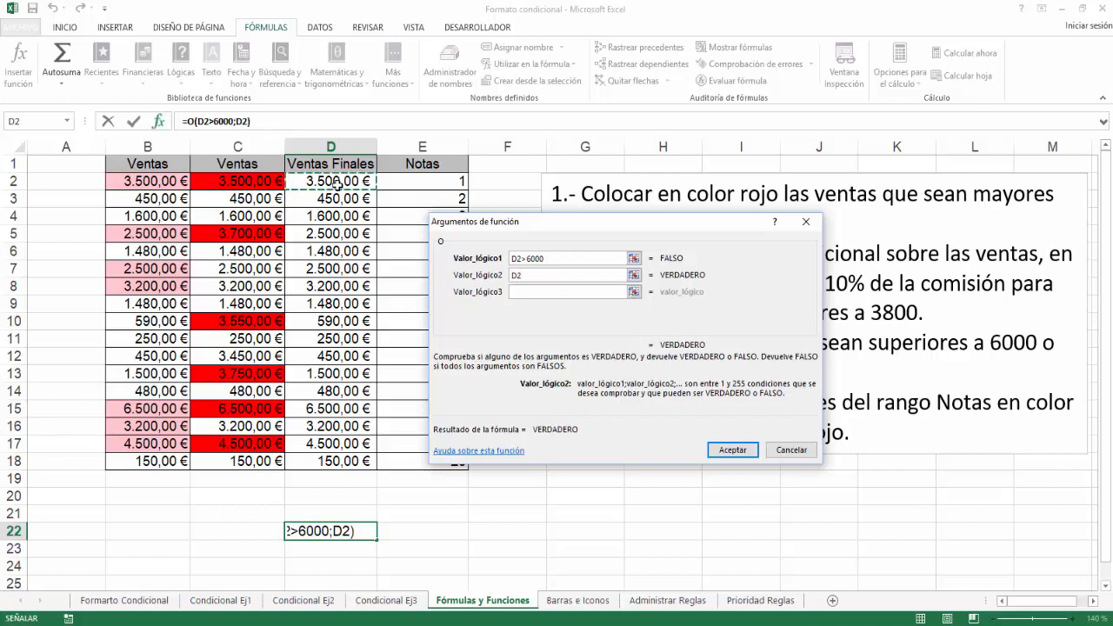
type("<")
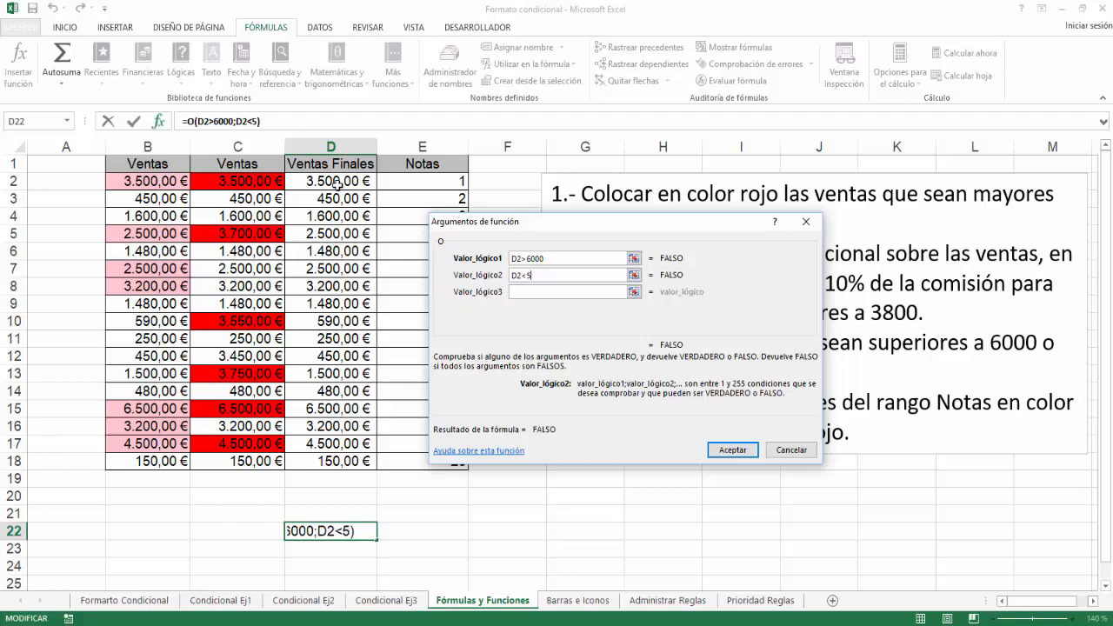
type("500")
left_click(738, 449)
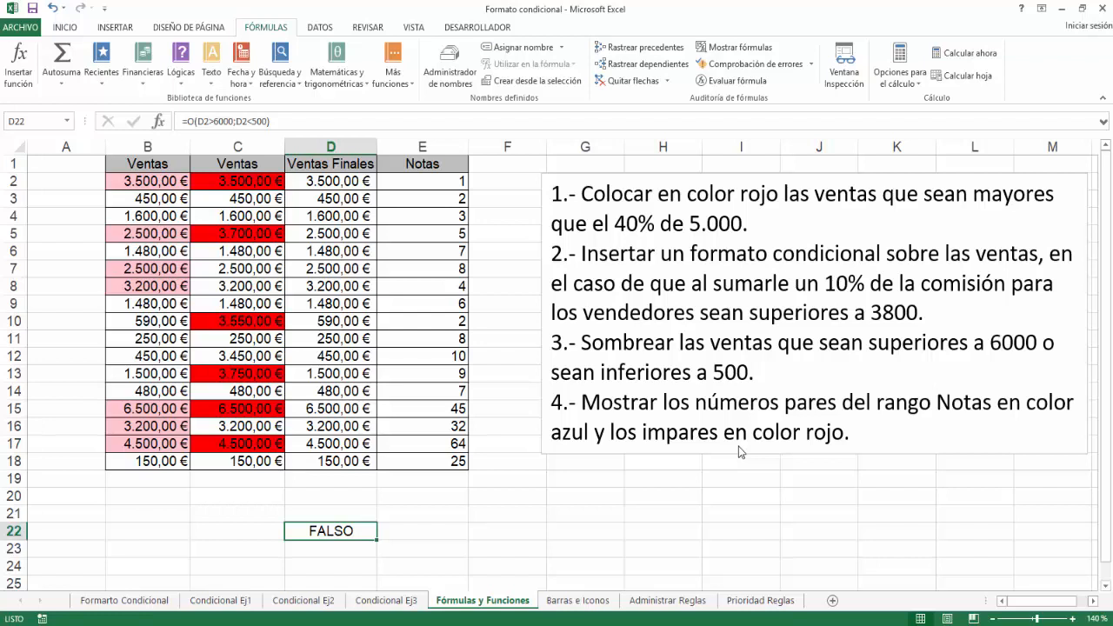
Copy the O formula's text from D22, leave cell editing and clear the helper cell.
left_click_drag(276, 121, 181, 120)
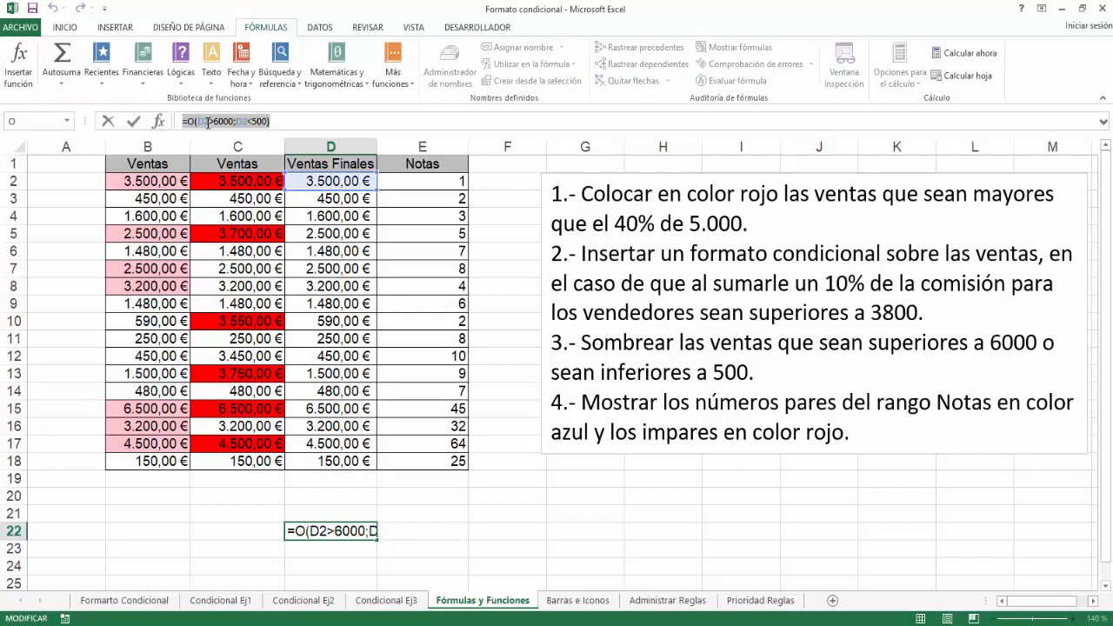
right_click(209, 123)
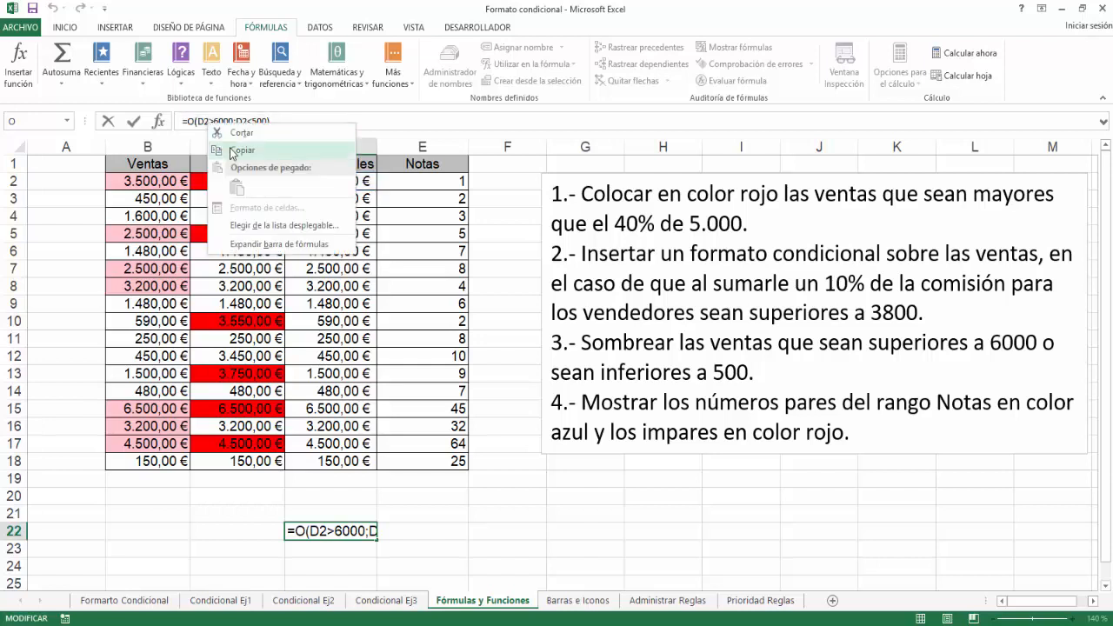
left_click(228, 150)
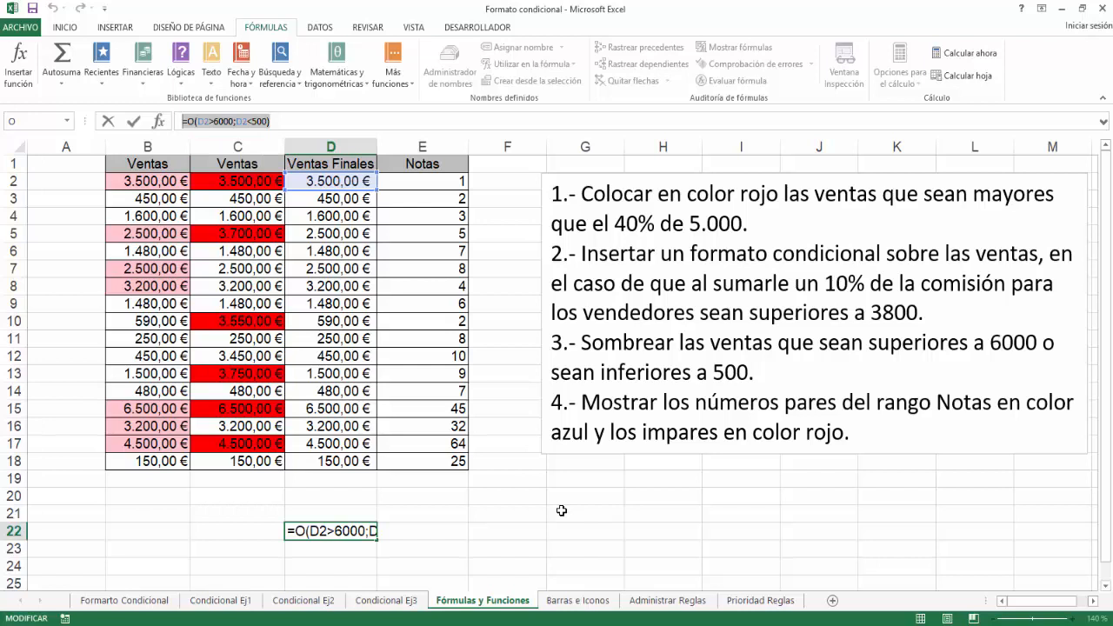
key("Escape")
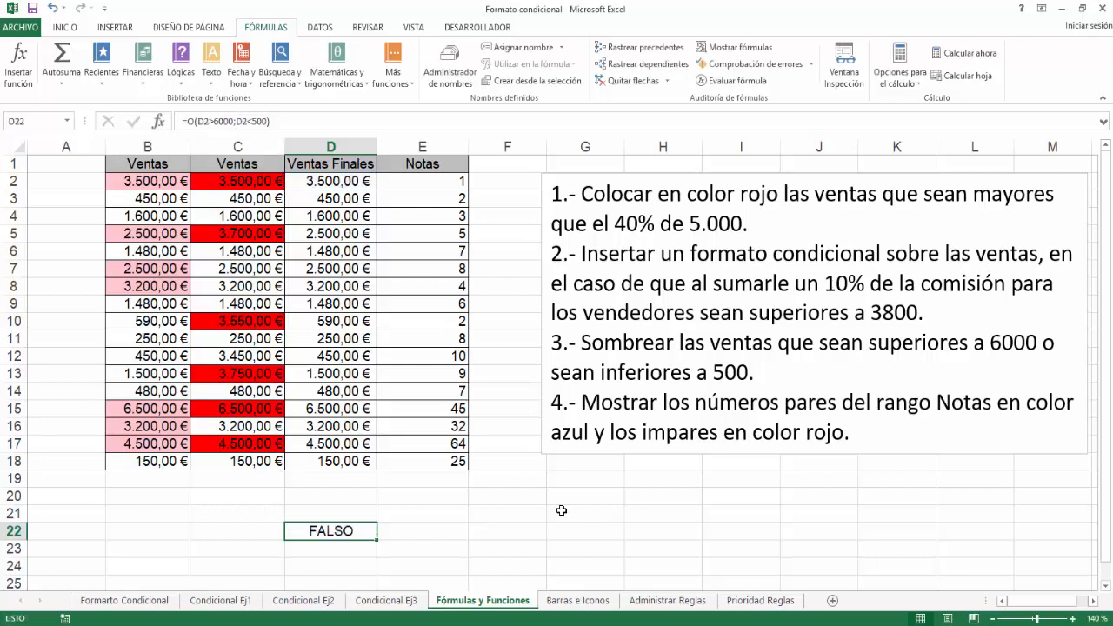
key("Delete")
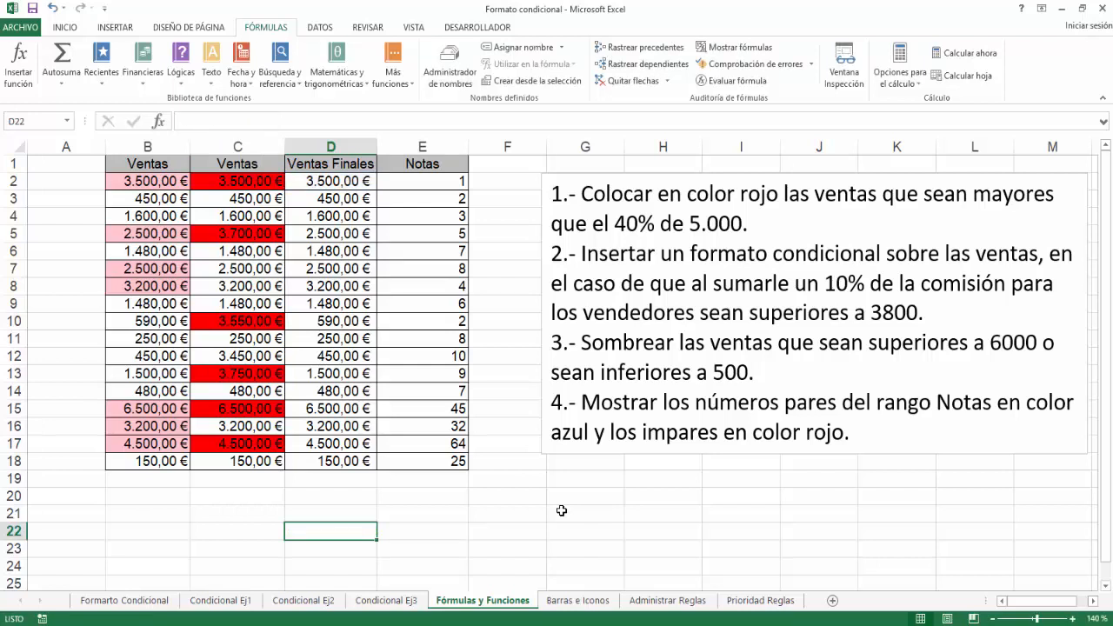
Start a new conditional formatting rule for D2:D18 that uses a formula to determine which cells to format.
left_click_drag(352, 180, 341, 465)
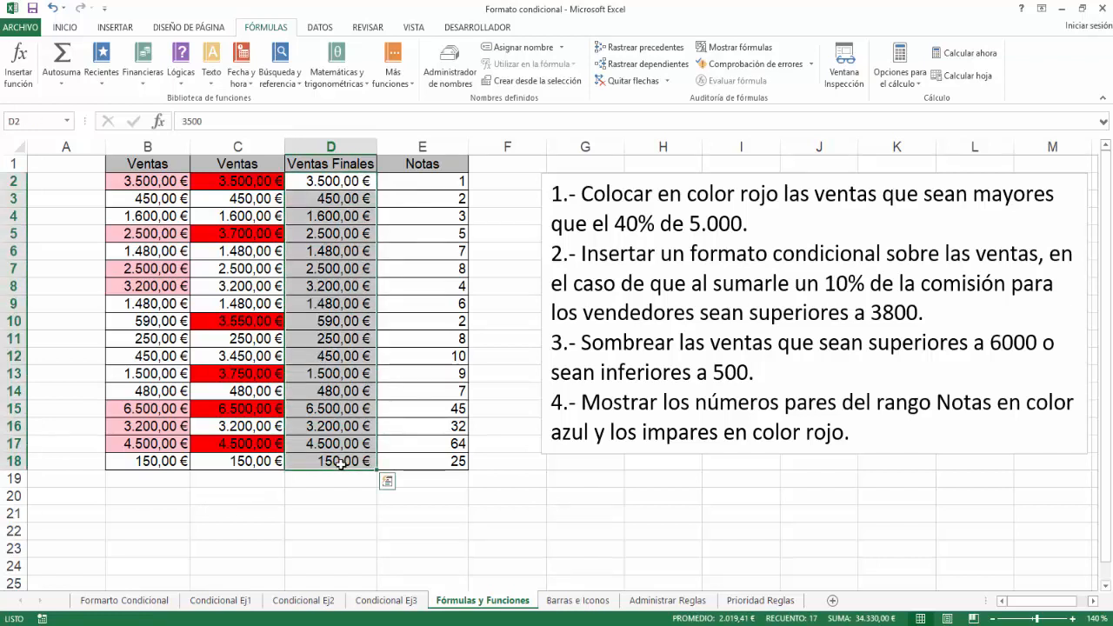
left_click(58, 28)
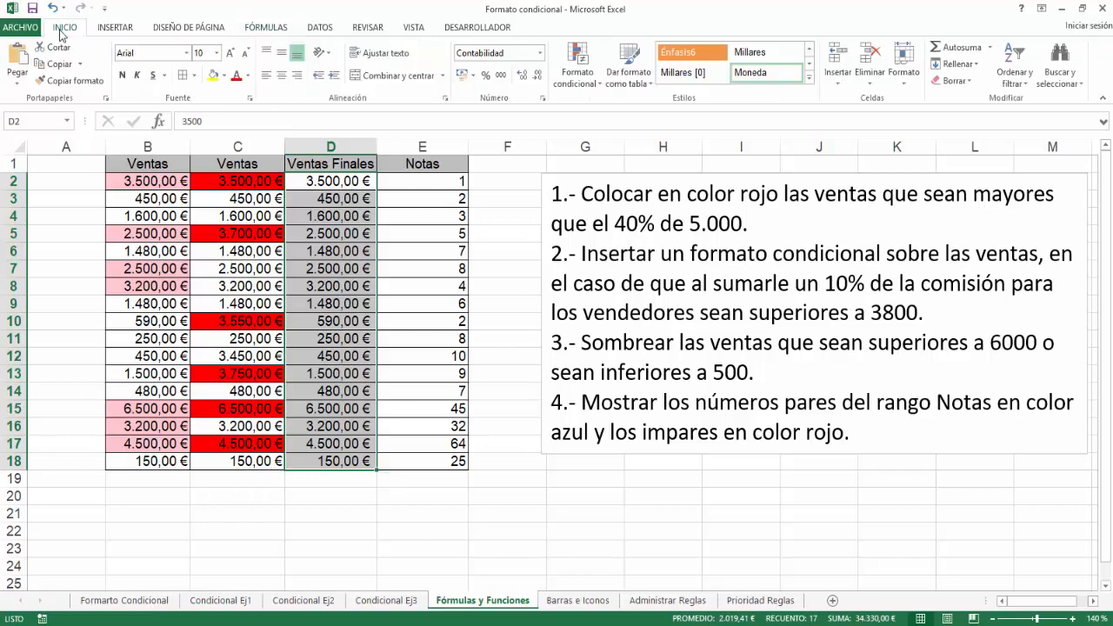
left_click(578, 87)
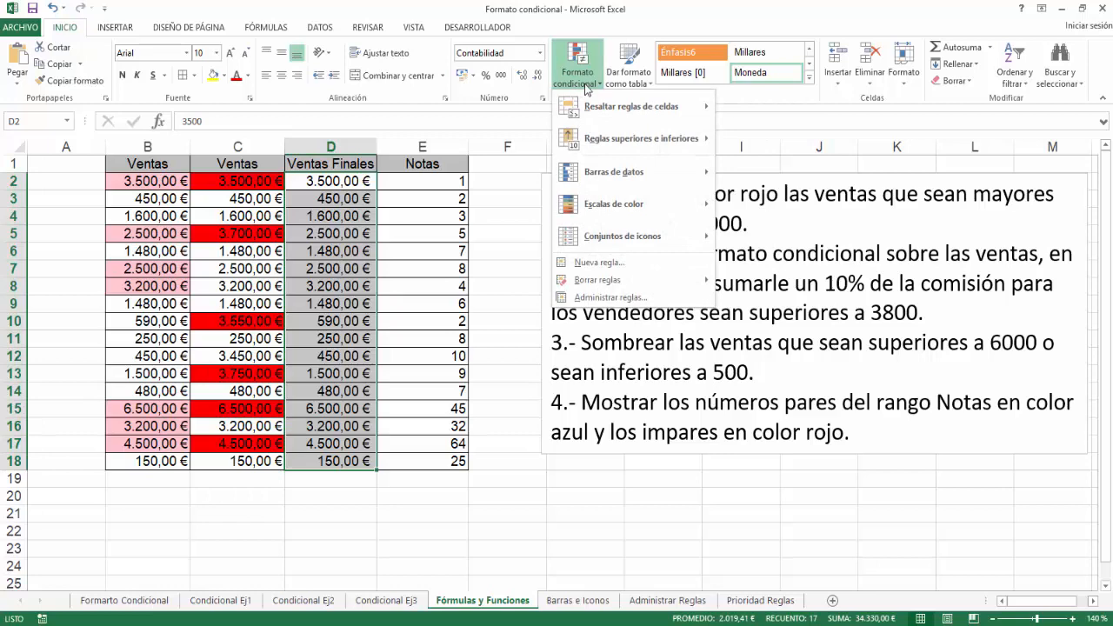
left_click(600, 263)
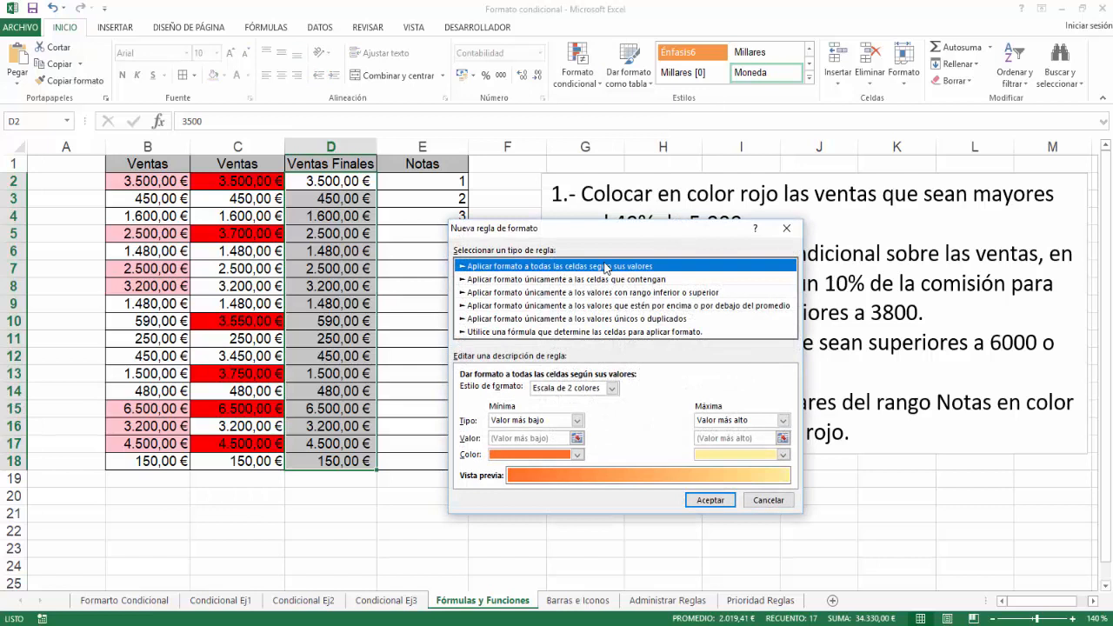
left_click(662, 334)
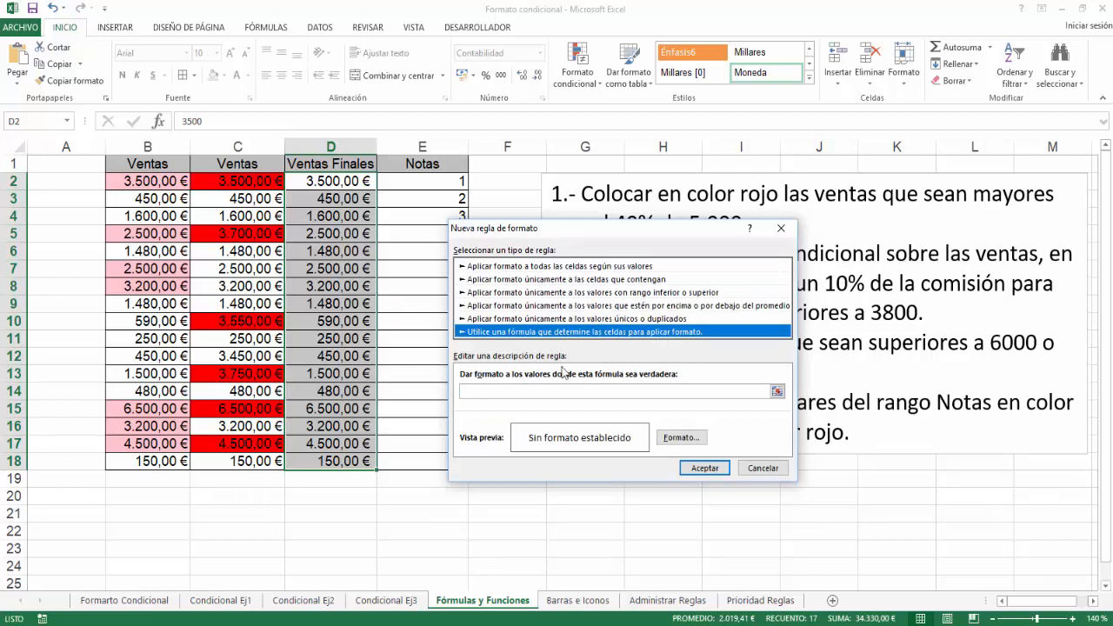
Paste the copied formula =O(D2>6000;D2<500) as the rule's condition.
left_click(519, 392)
right_click(509, 393)
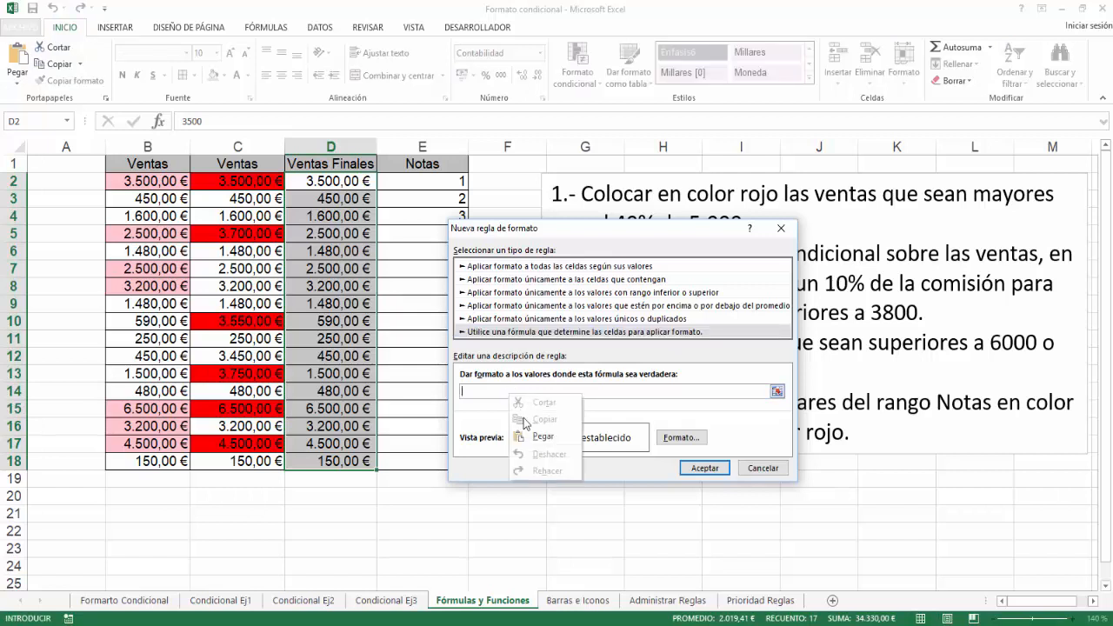
left_click(539, 437)
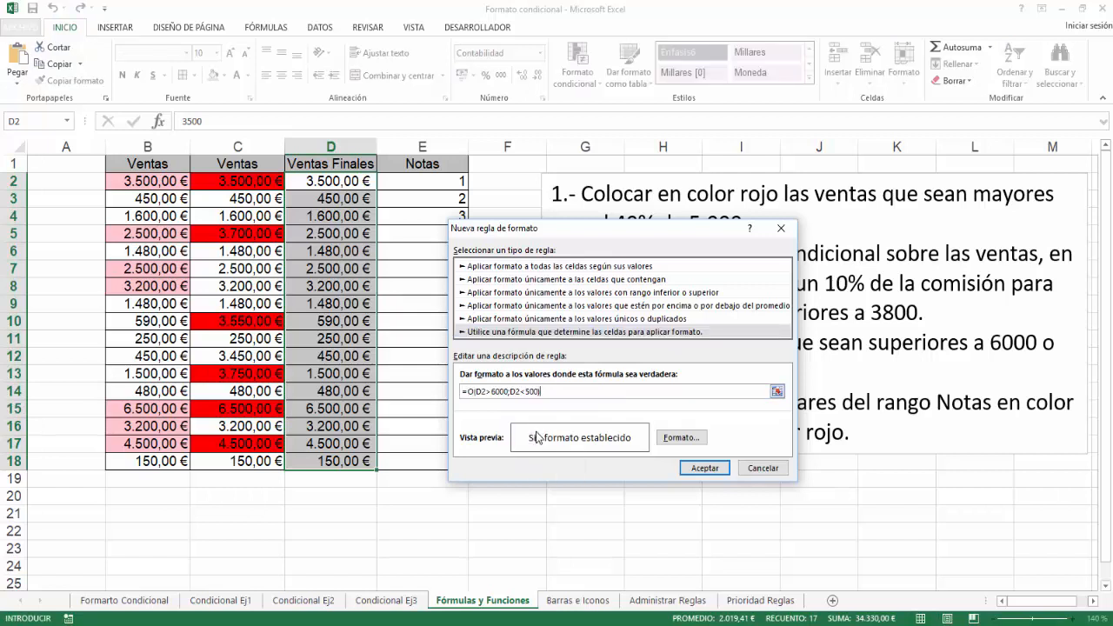
Set a solid red fill as the rule's format and apply it to the Ventas Finales values.
left_click(672, 443)
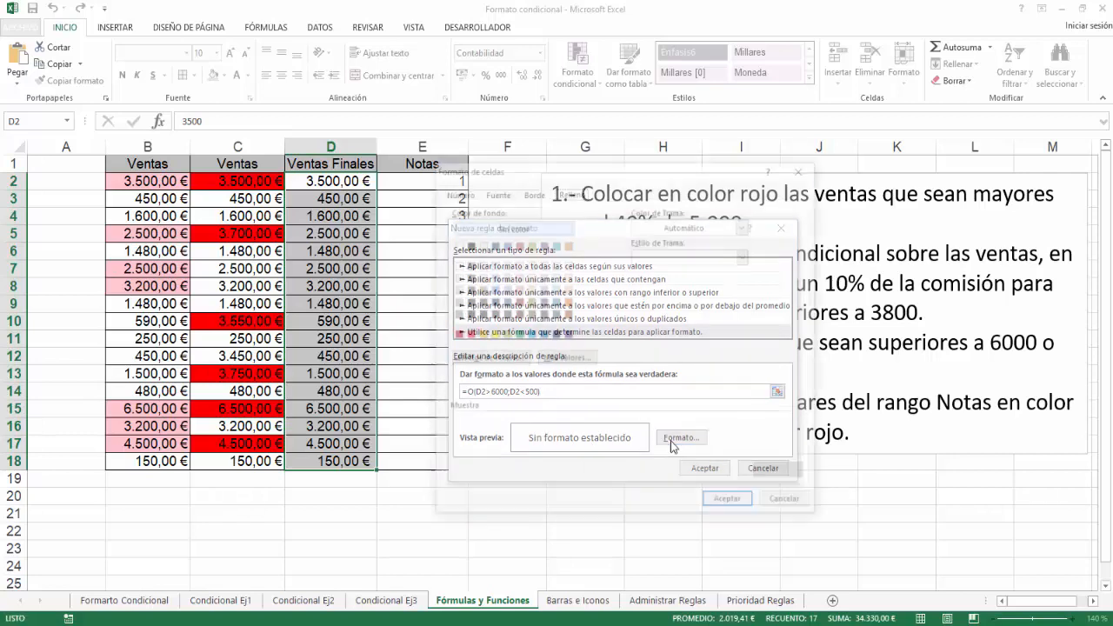
left_click(468, 335)
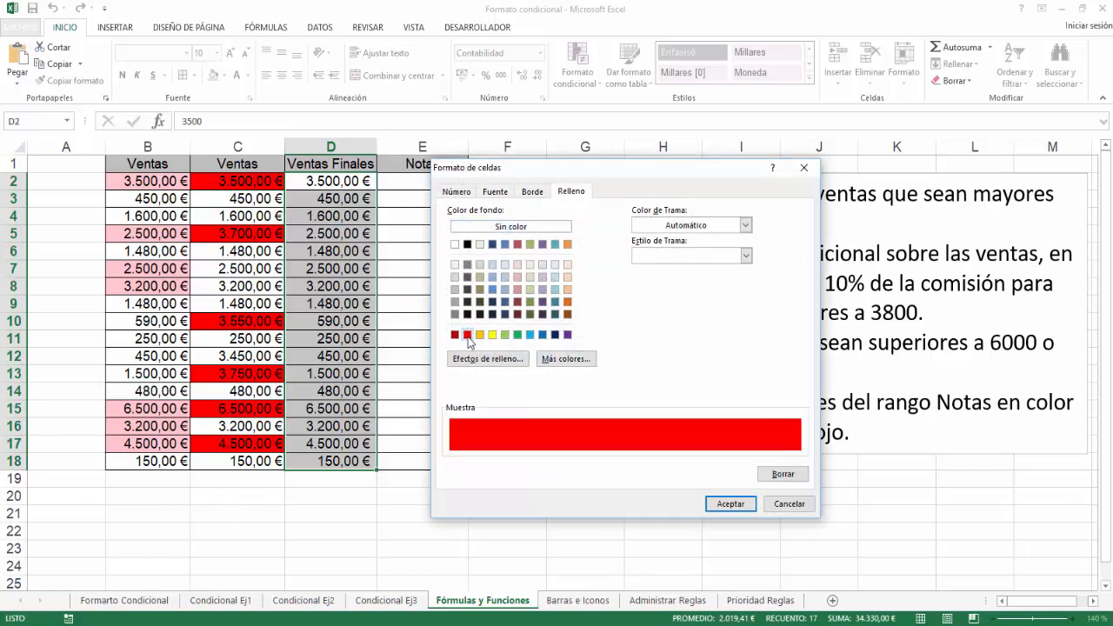
left_click(714, 508)
left_click(704, 467)
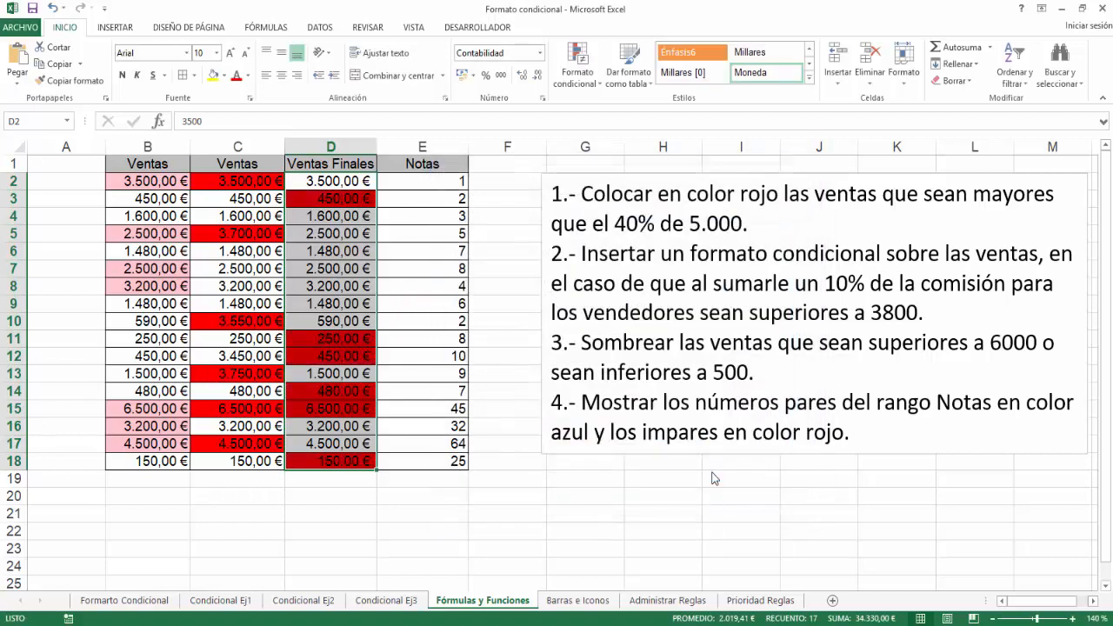
left_click(487, 531)
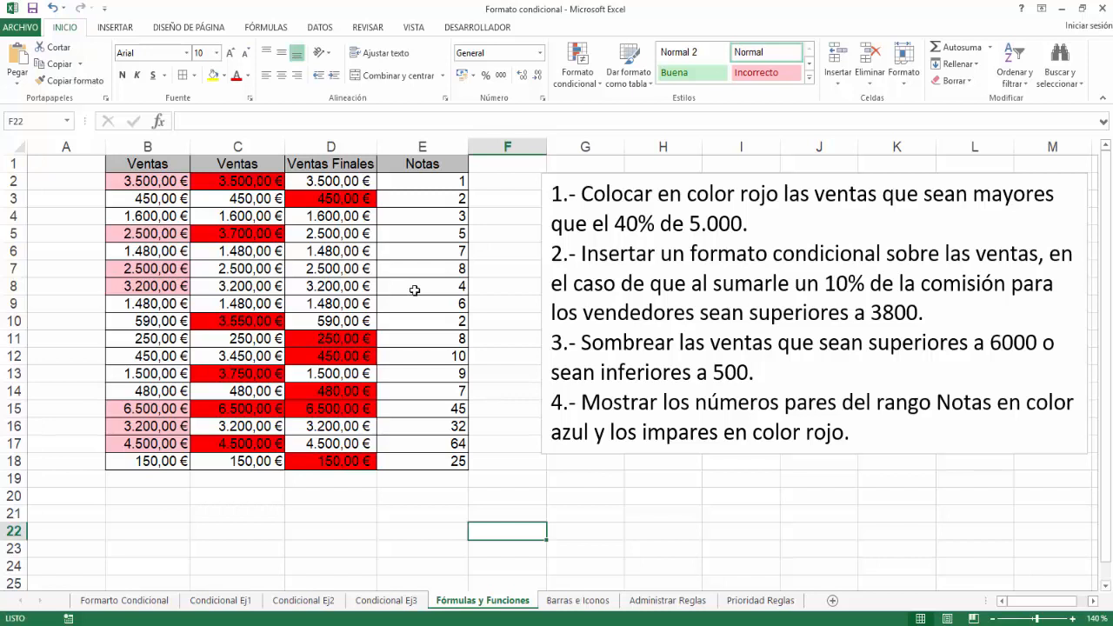
Insert the information function ES.PAR in empty cell E21 with E2 as its number, giving =ES.PAR(E2).
left_click(402, 513)
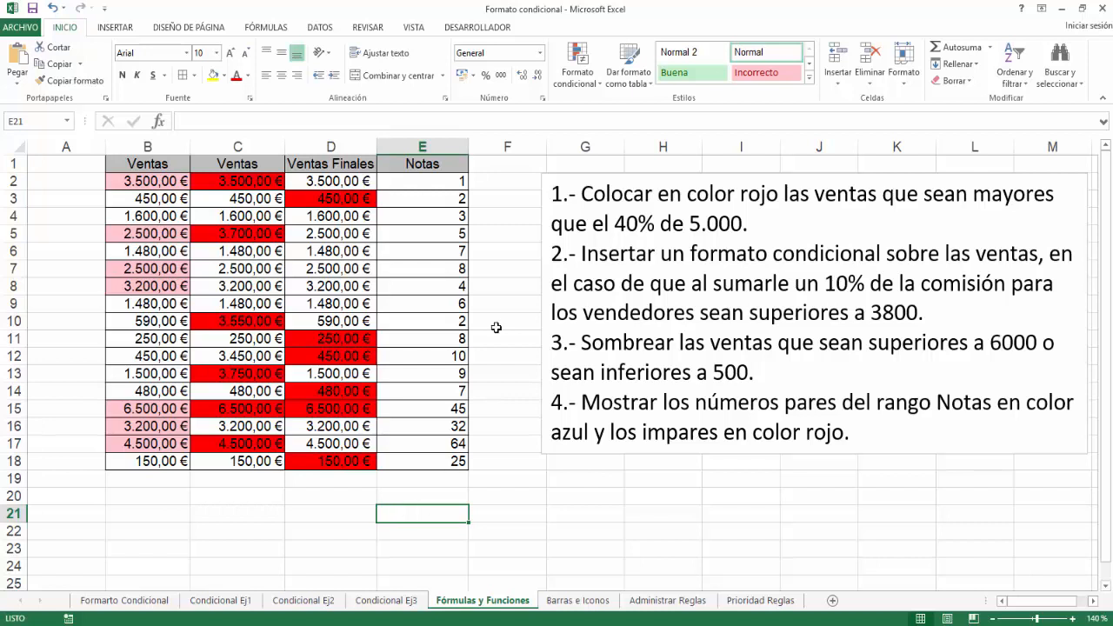
left_click(266, 27)
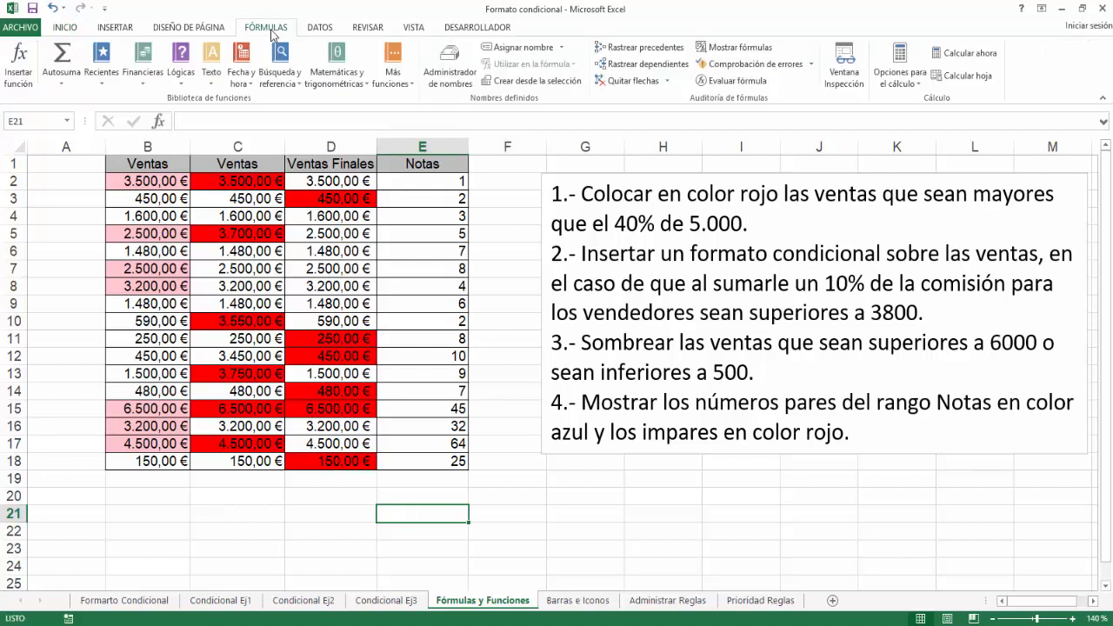
left_click(389, 83)
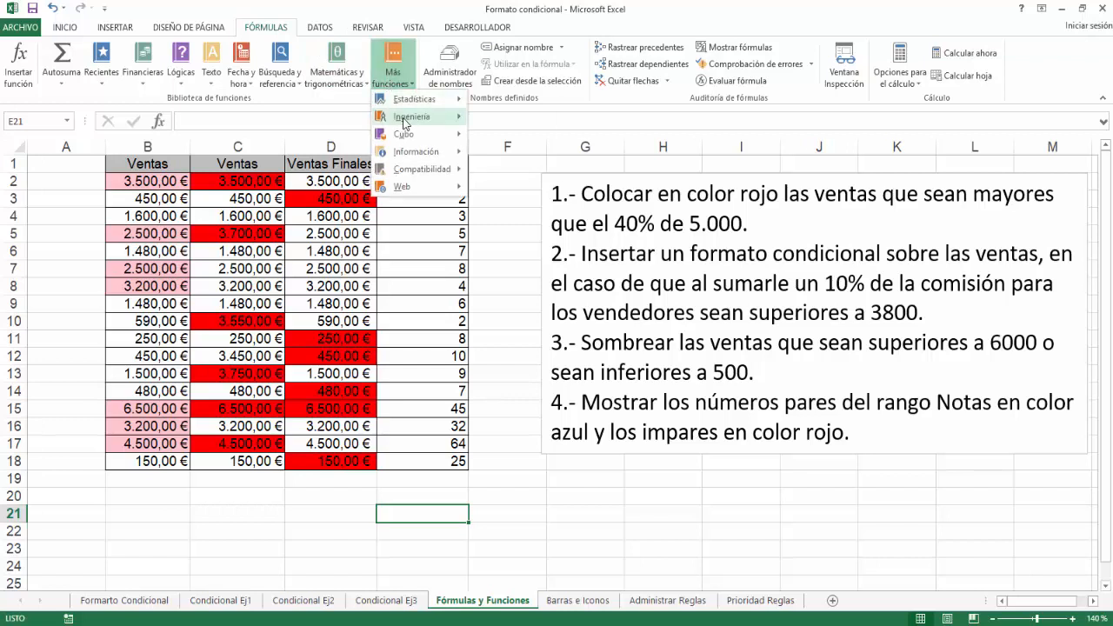
mouse_move(415, 156)
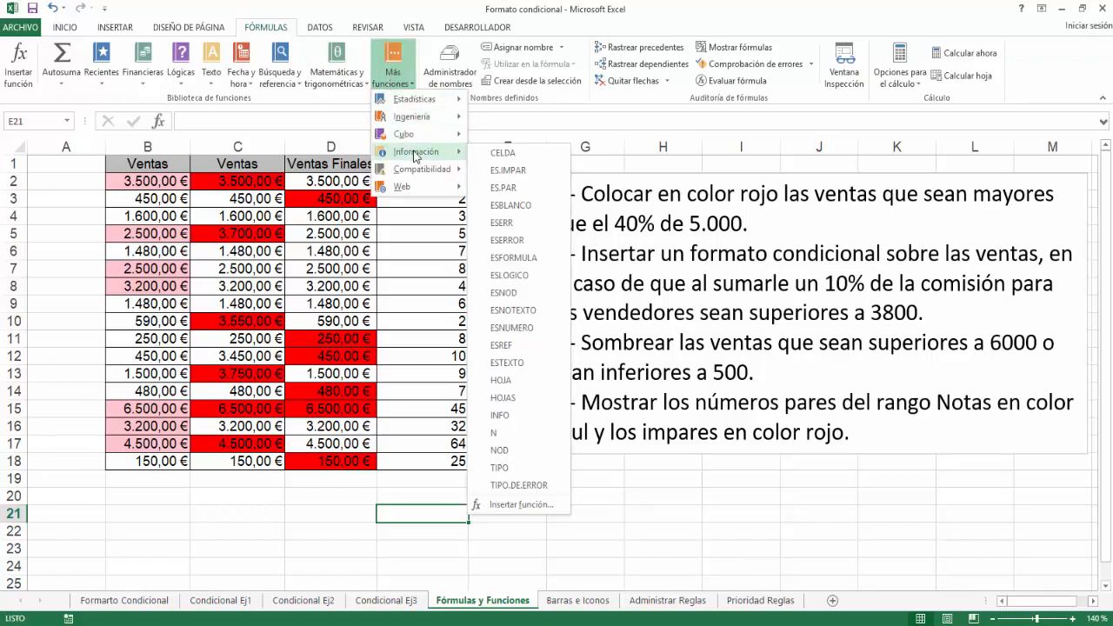
left_click(506, 188)
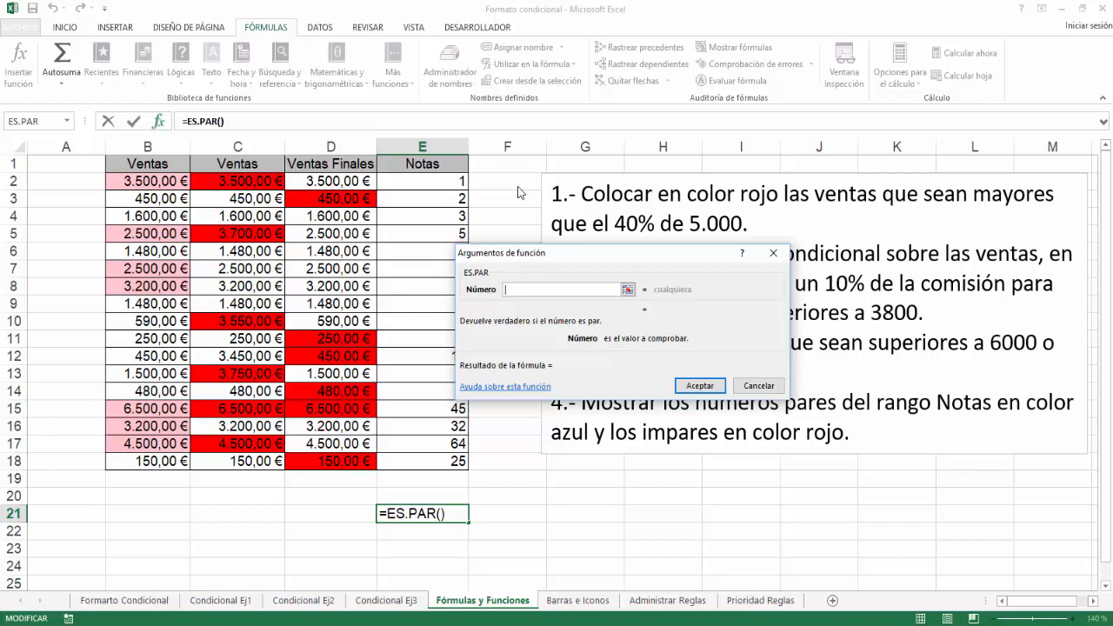
left_click(424, 180)
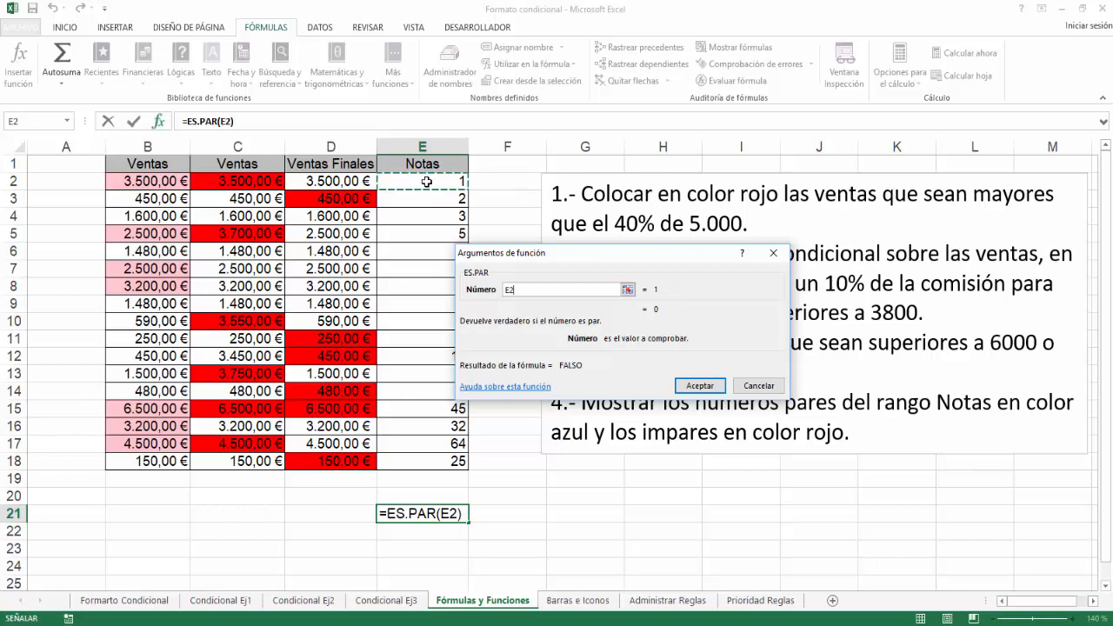
left_click(700, 386)
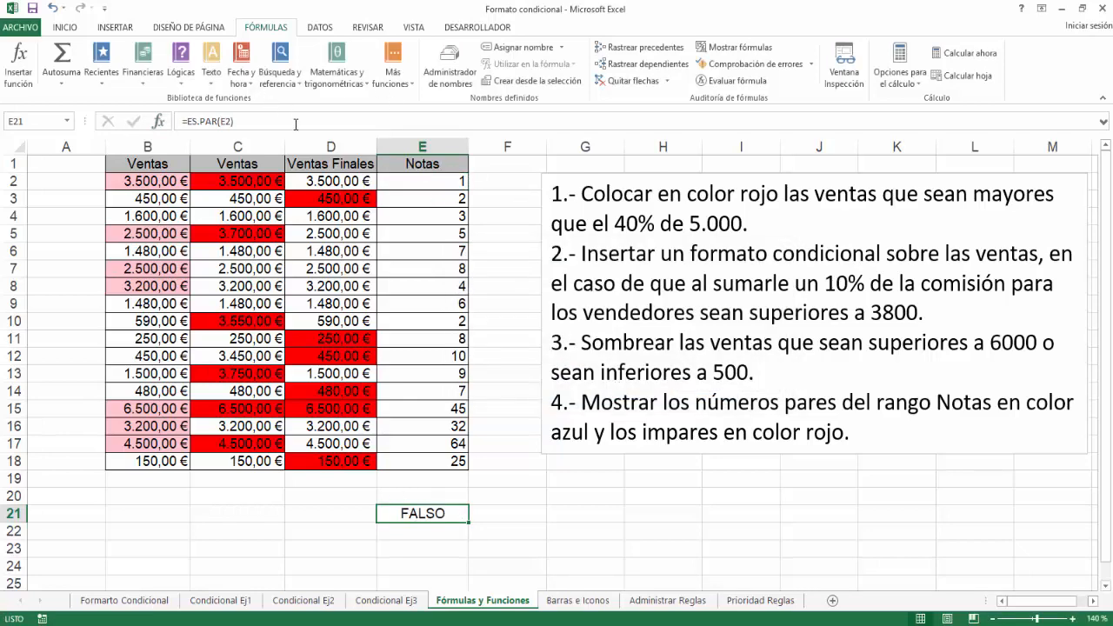
Copy the formula =ES.PAR(E2) from E21 and clear the cell's contents.
left_click(255, 122)
right_click(191, 122)
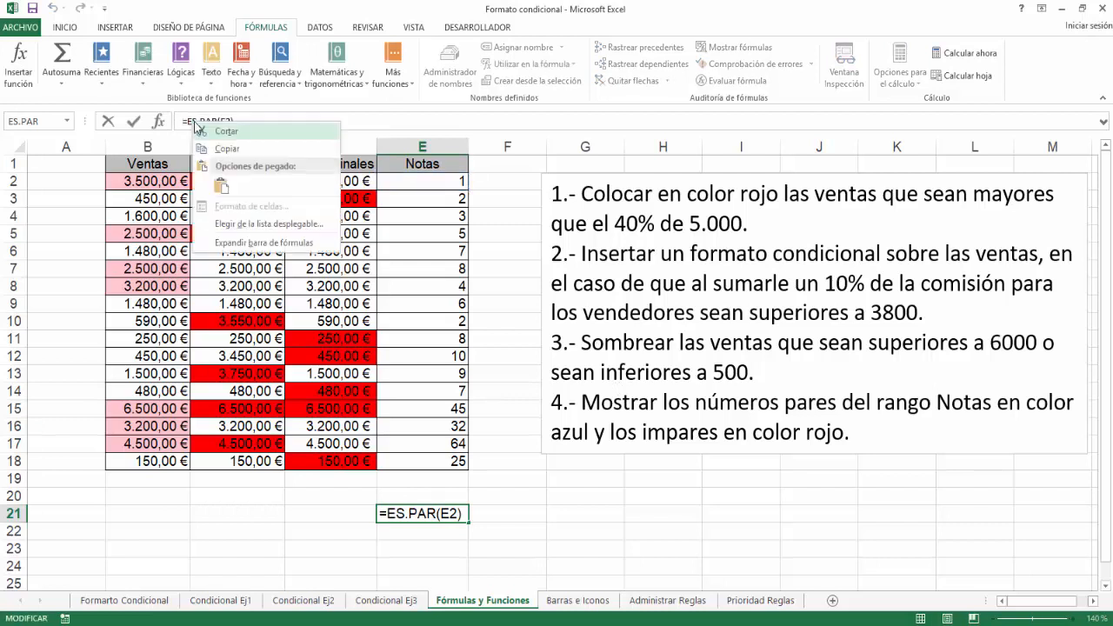
left_click(224, 161)
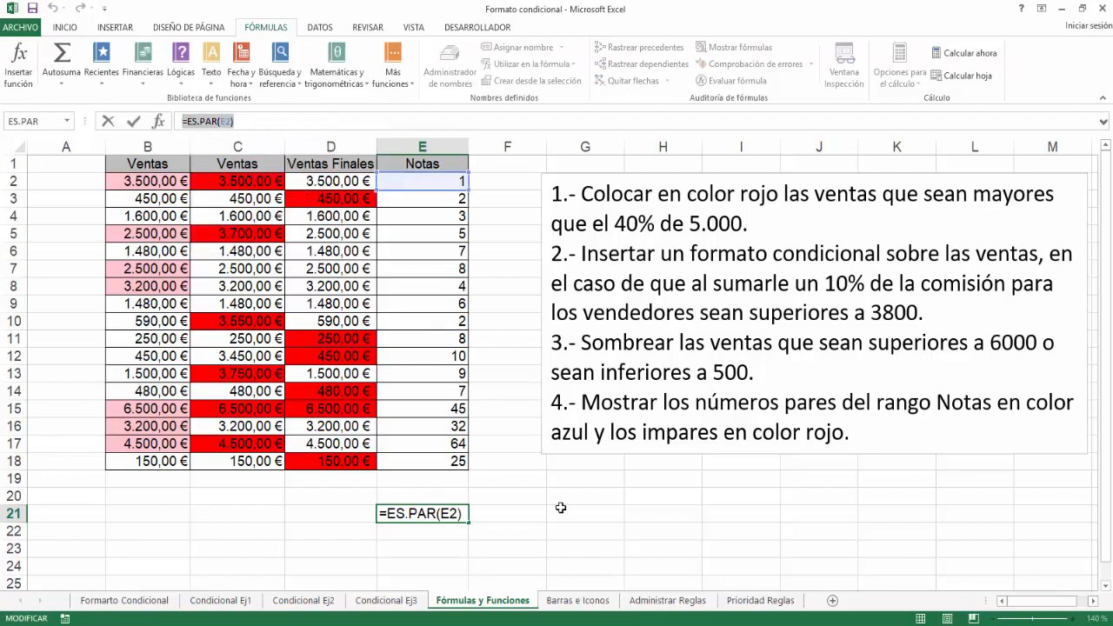
key("Escape")
key("Delete")
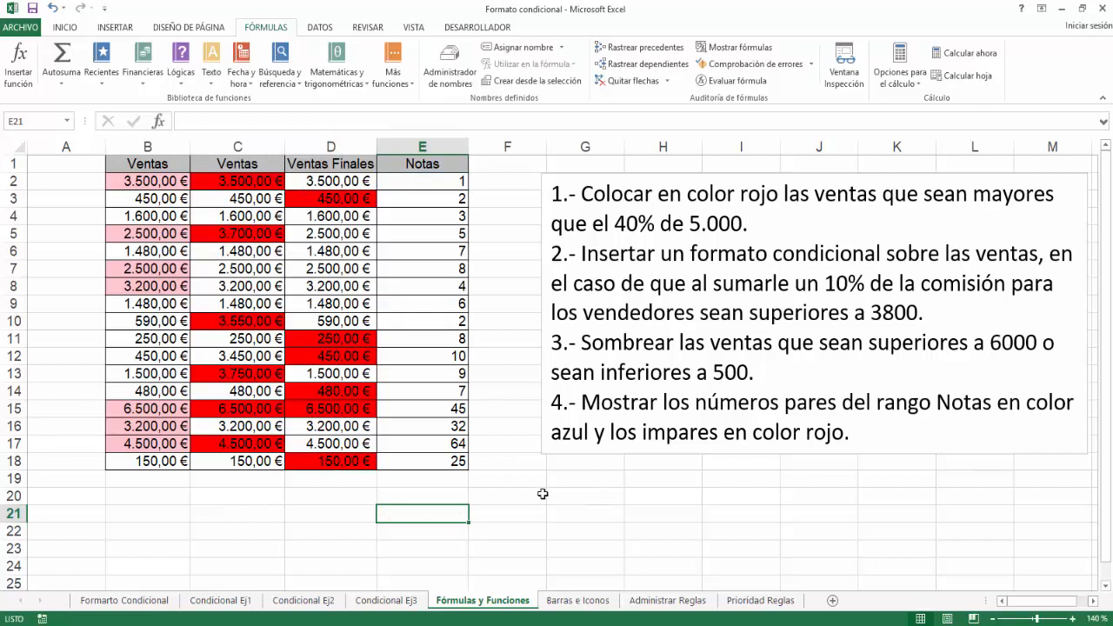
Create a formula-based conditional formatting rule for the Notas values E2:E18, pasting the copied =ES.PAR(E2) as its condition.
left_click_drag(435, 182, 425, 461)
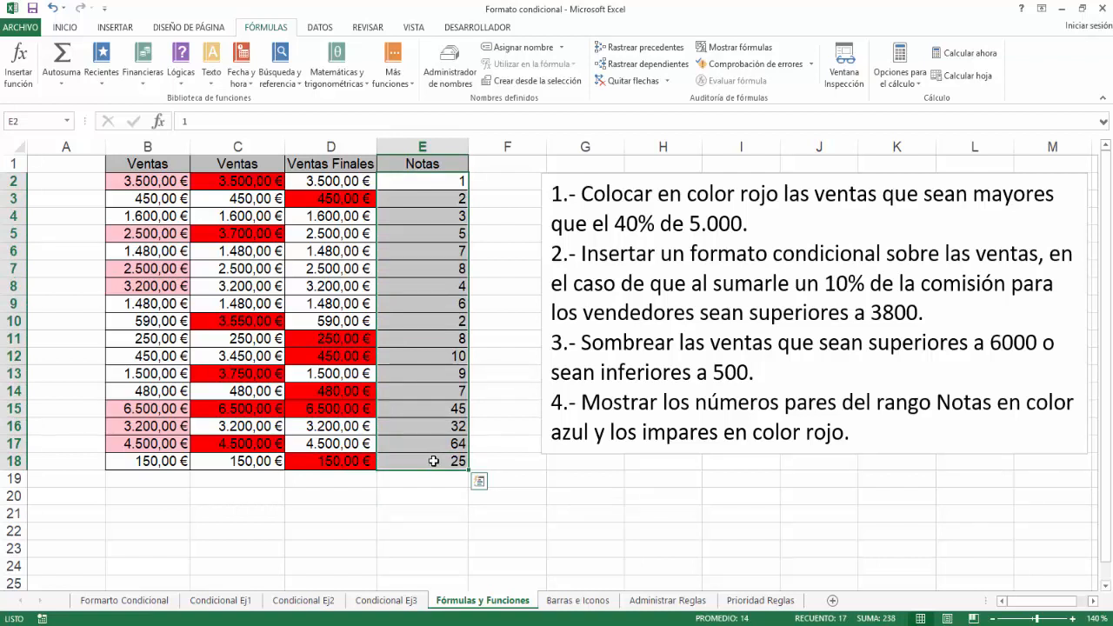
left_click(76, 28)
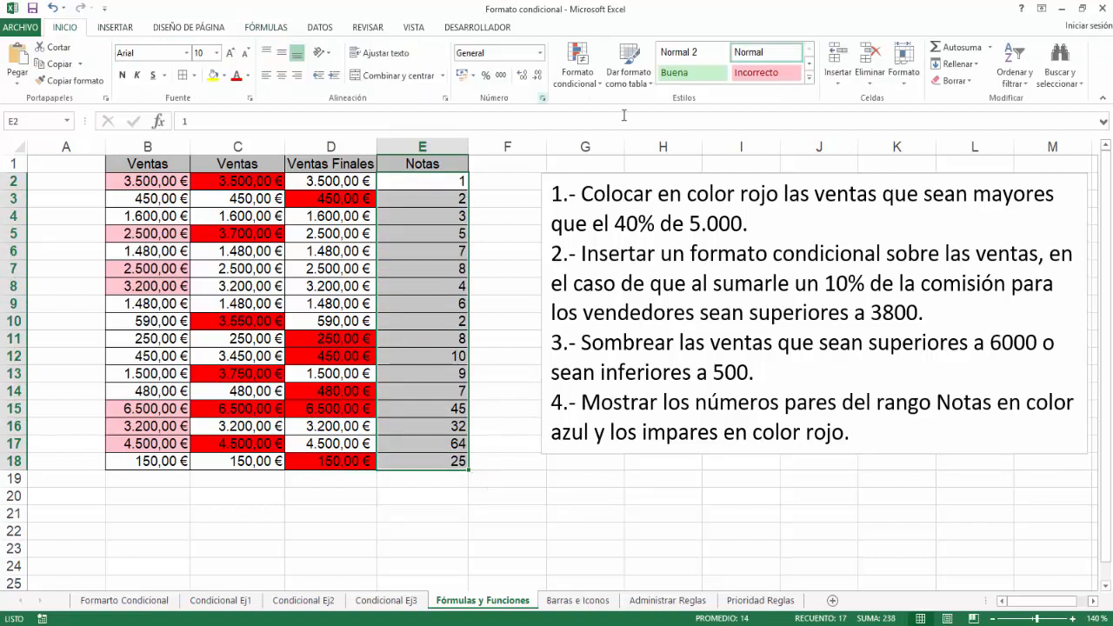
left_click(584, 85)
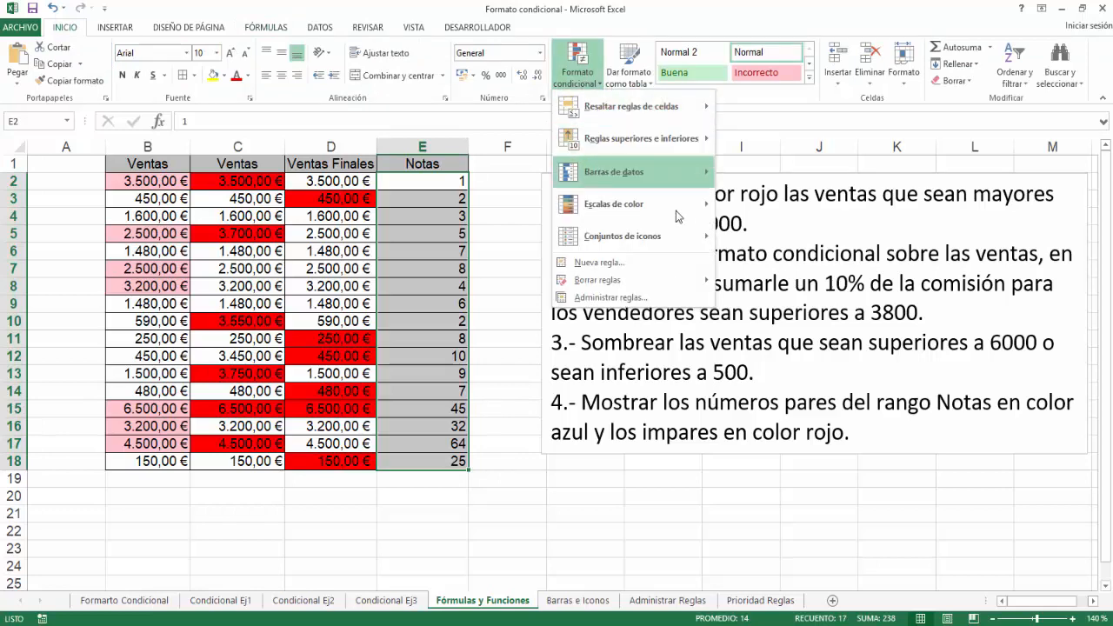
left_click(633, 264)
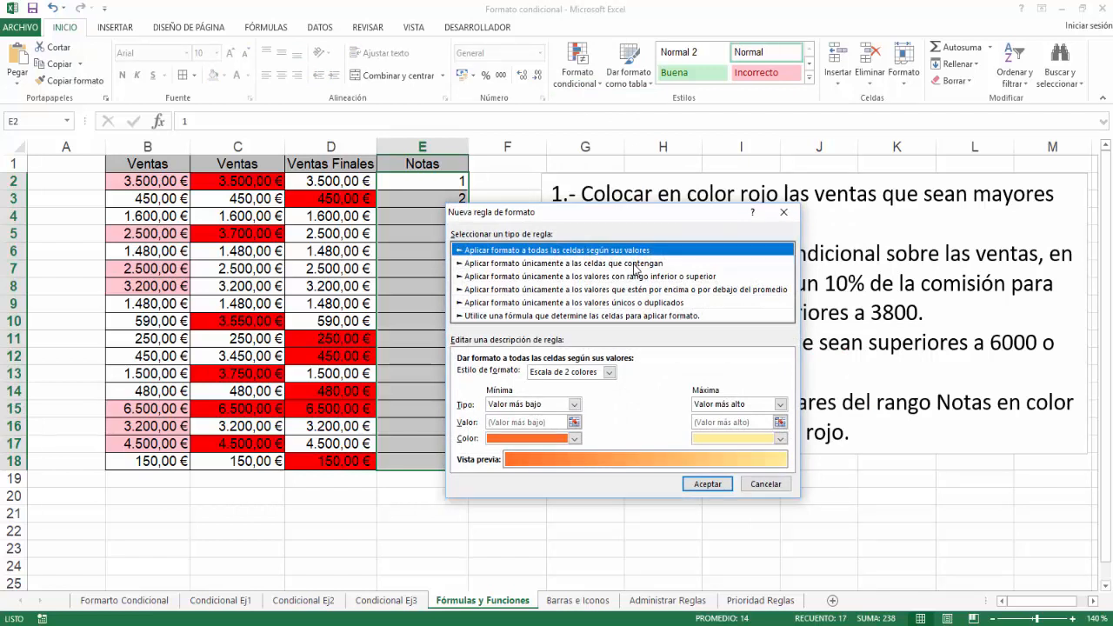
left_click(631, 316)
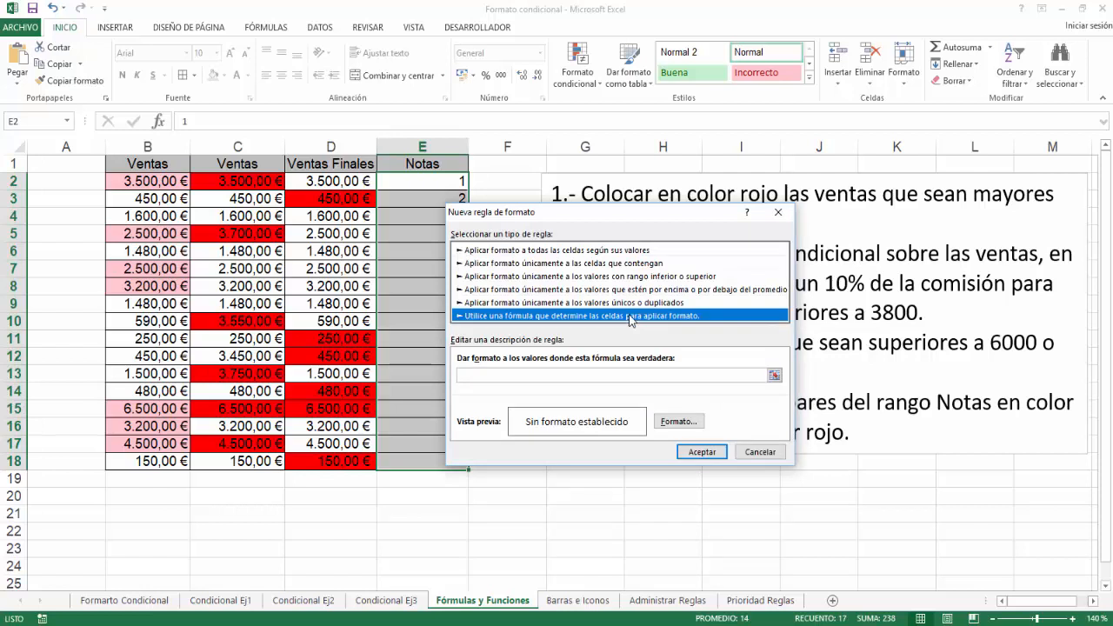
left_click(527, 376)
right_click(526, 376)
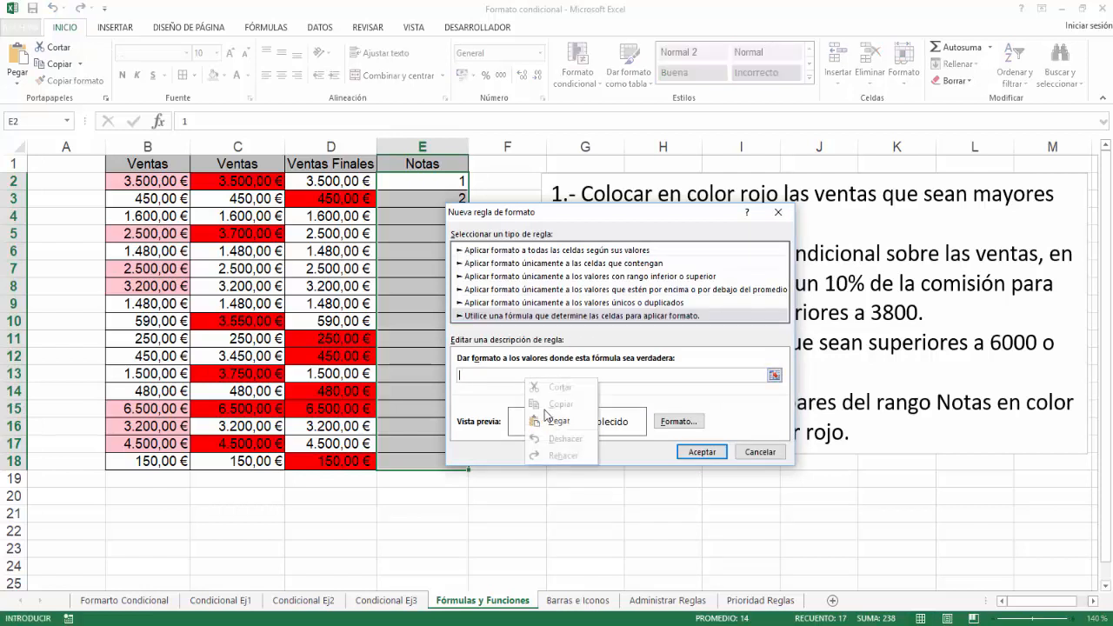
left_click(554, 422)
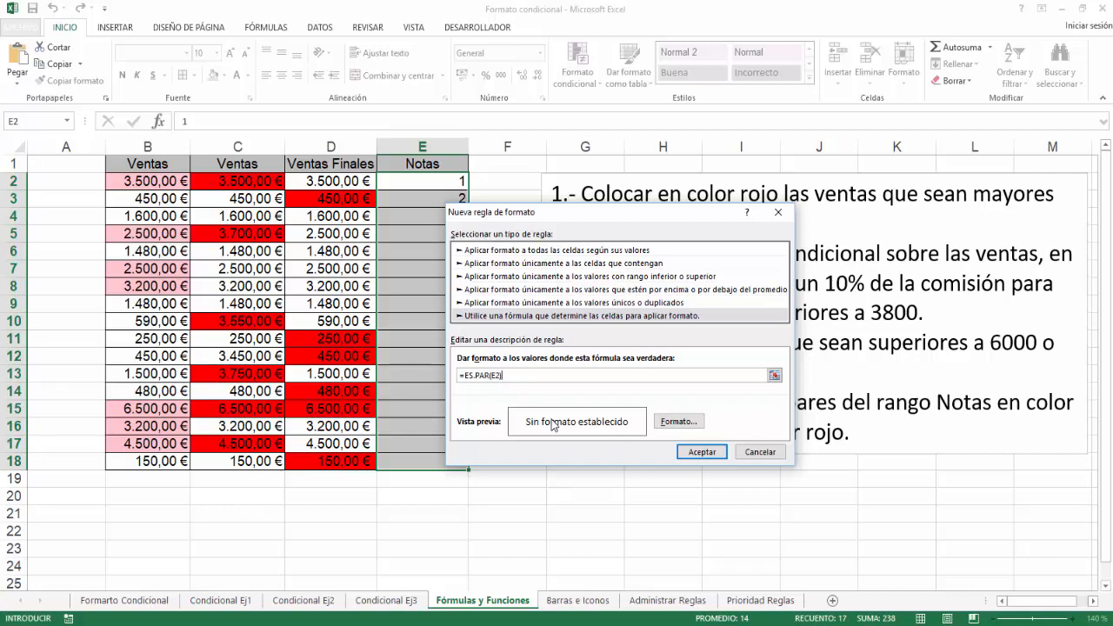
Set a solid light blue fill as the even-number rule's format and apply the rule to the Notas values.
left_click(678, 422)
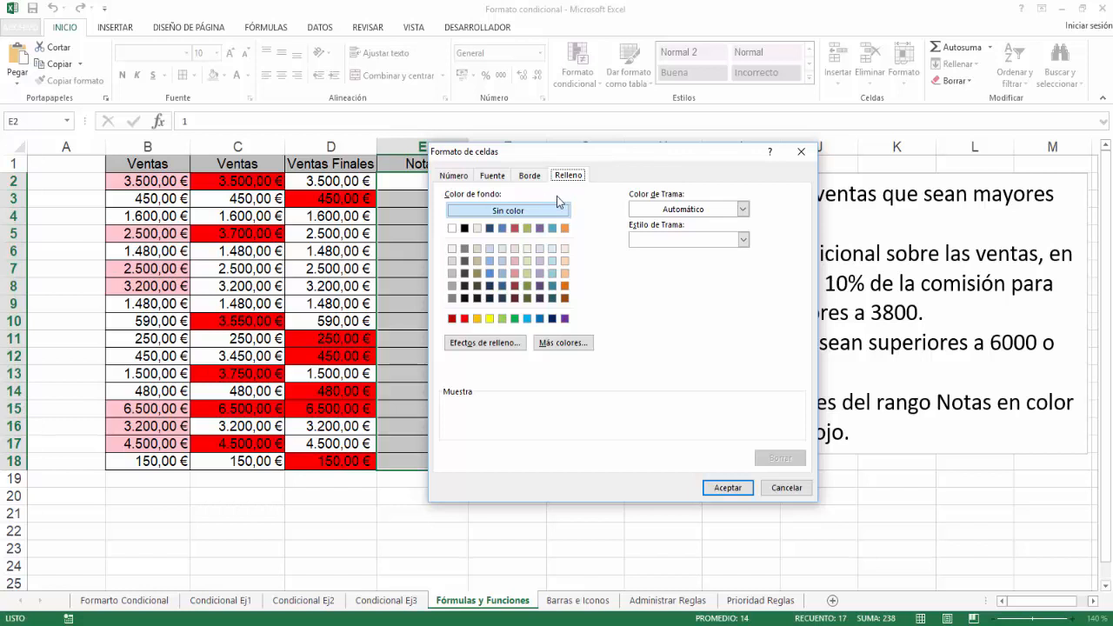
left_click(528, 319)
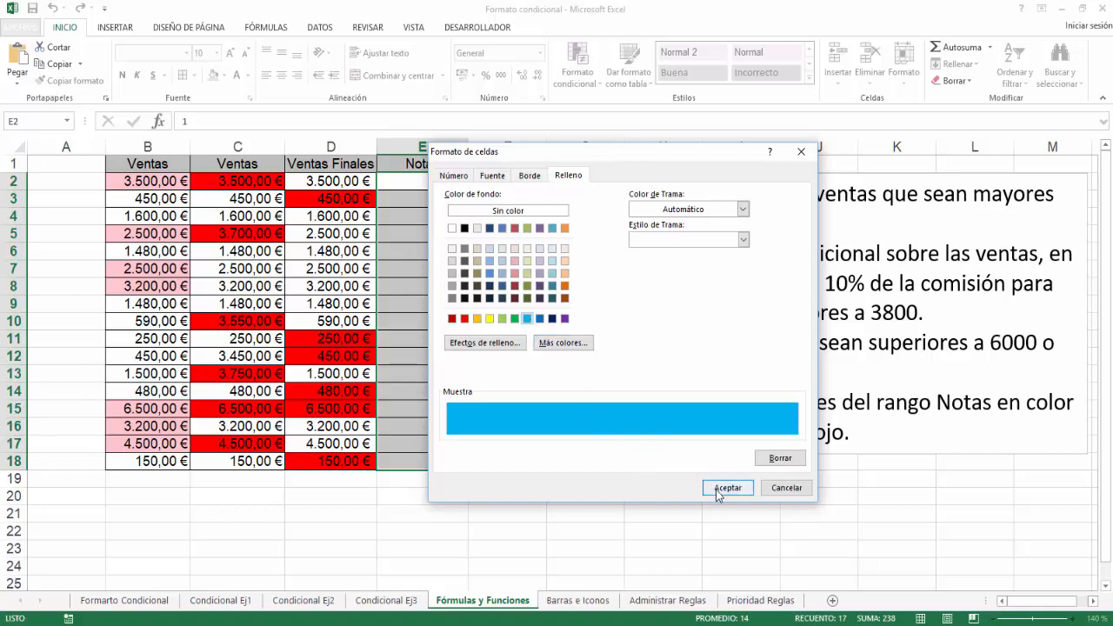
left_click(750, 492)
left_click(710, 457)
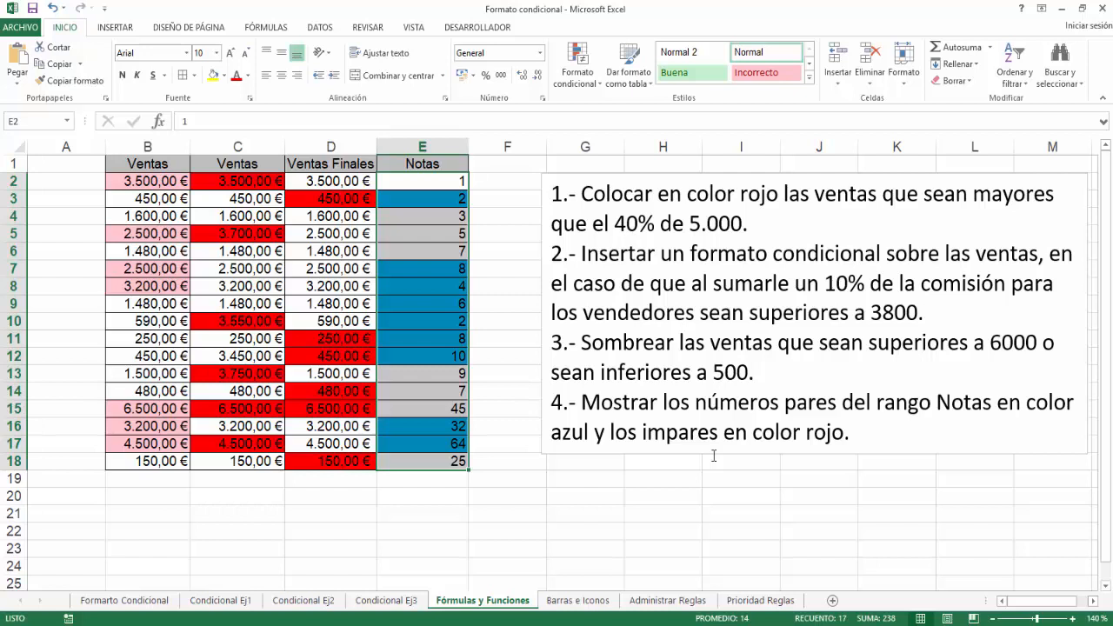
Start a second conditional formatting rule for E2:E18 that uses a formula to determine which cells to format.
left_click(575, 82)
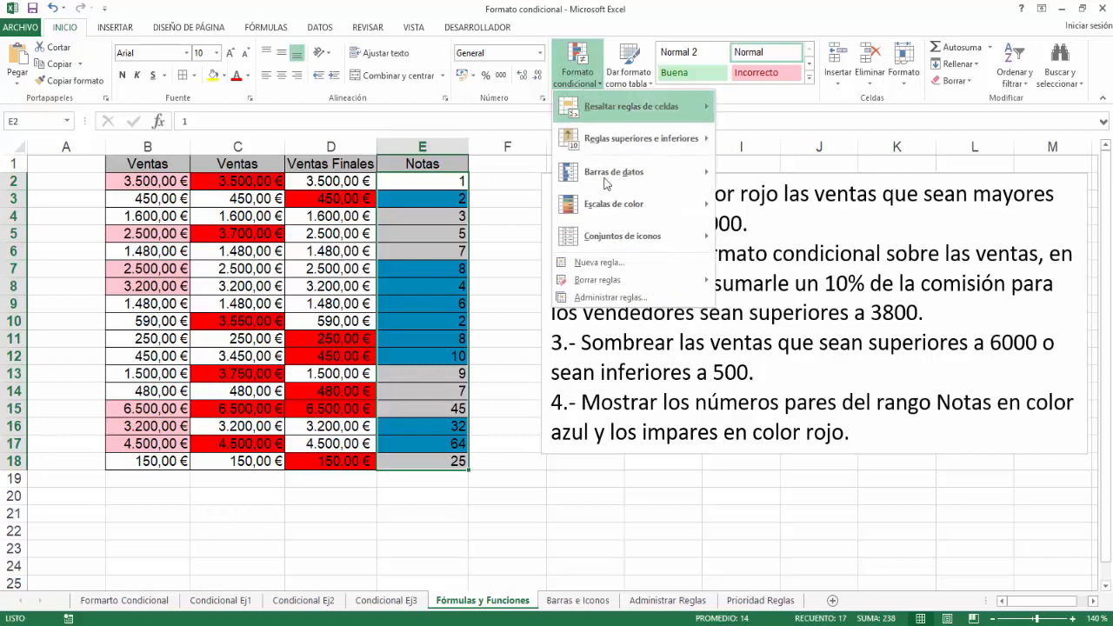
left_click(610, 264)
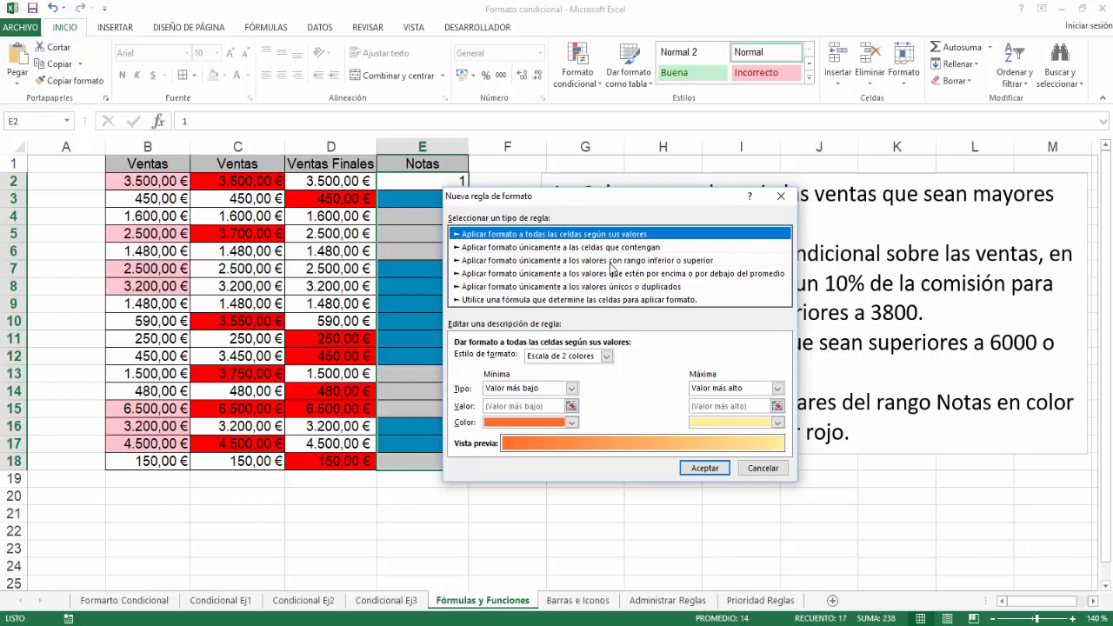
left_click(621, 300)
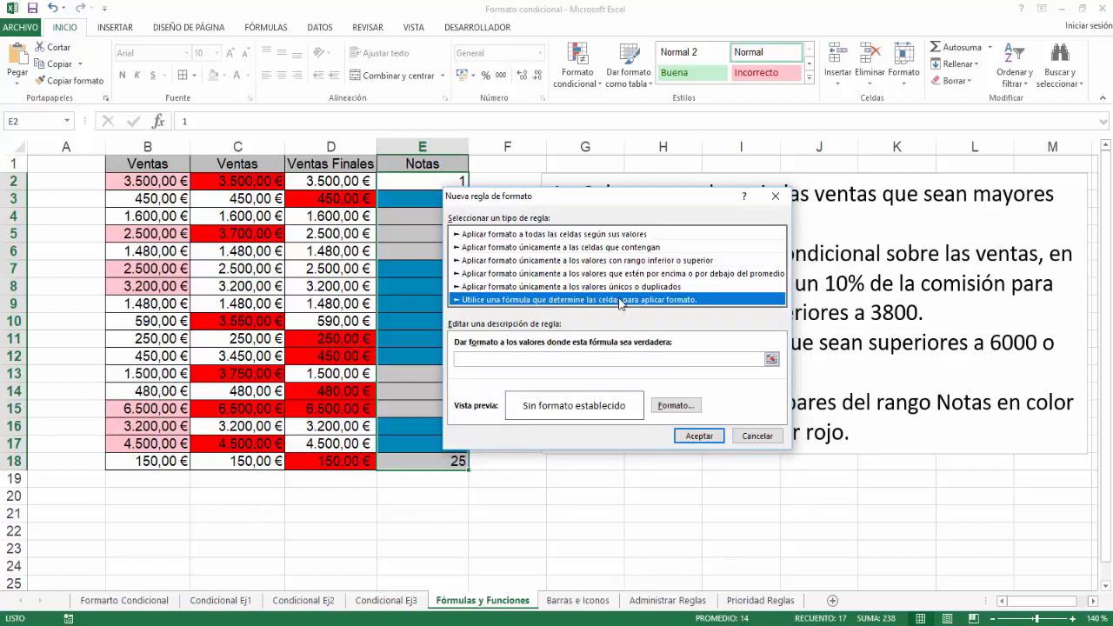
Enter =es.impar(E2) as the rule's condition, with E2 as a fully relative reference.
left_click(556, 357)
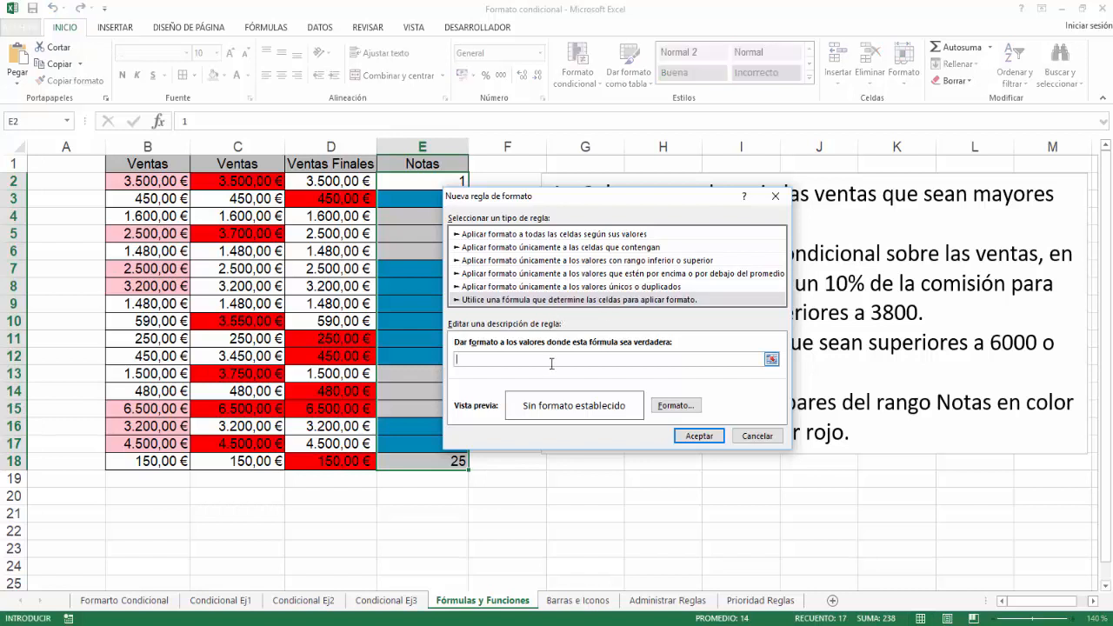
type("=es.impar(")
left_click(424, 182)
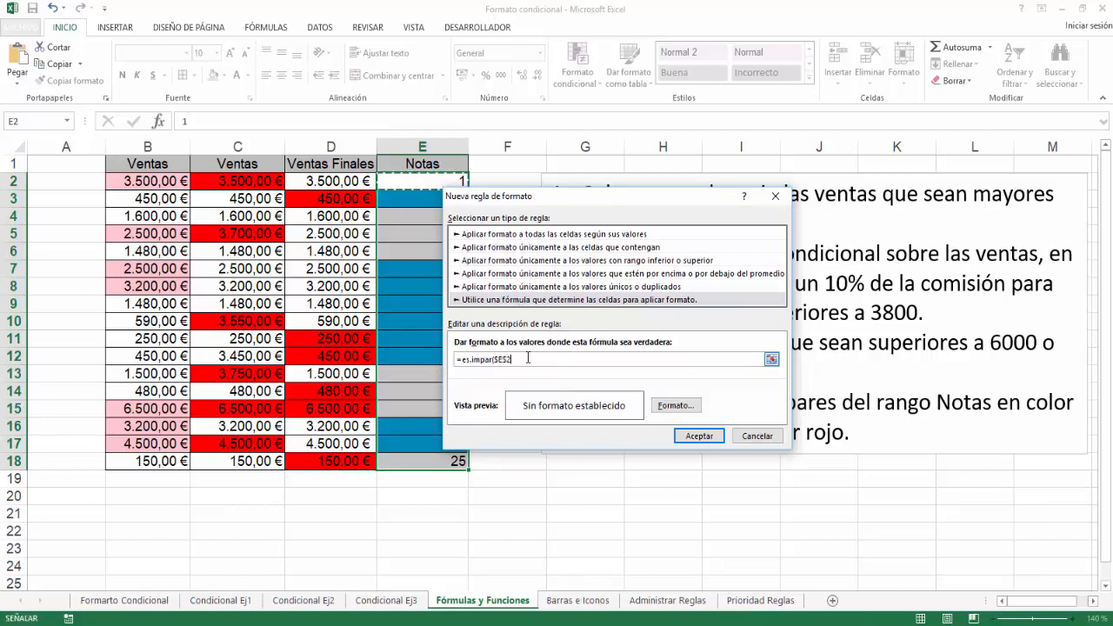
type(")")
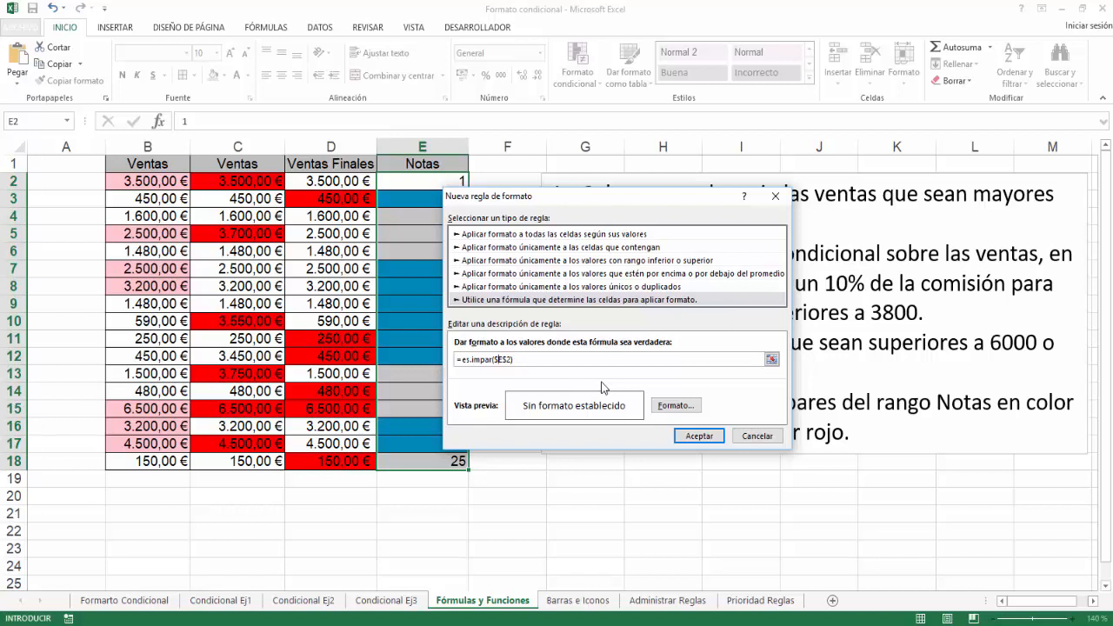
key("F4")
key("F4")
key("F4")
Set a solid red fill as the odd-number rule's format and apply the rule to the Notas values.
left_click(689, 409)
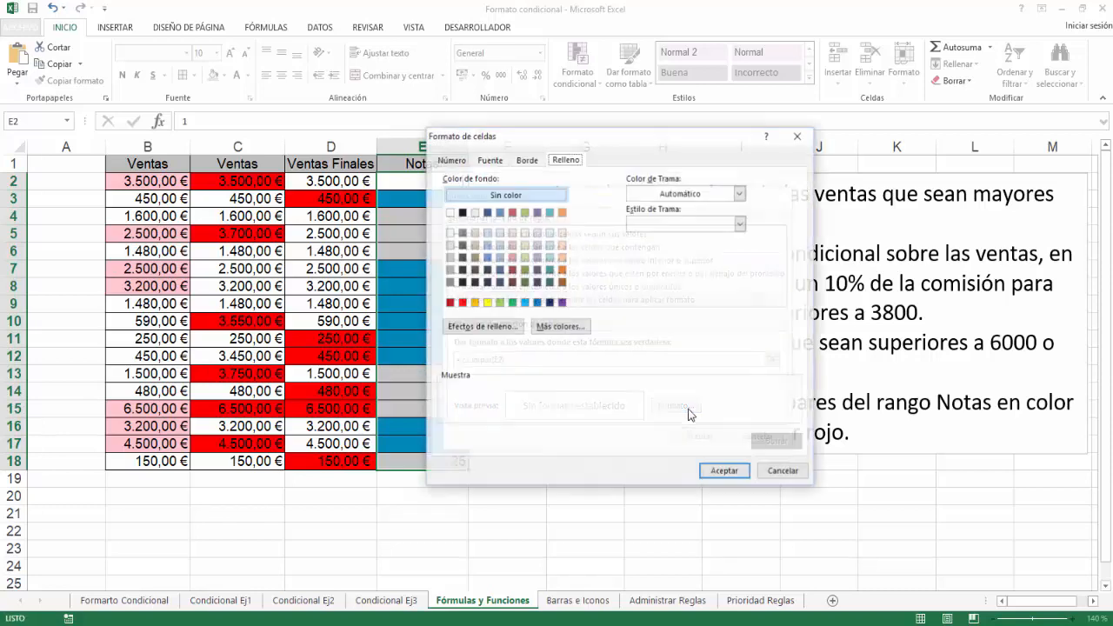
left_click(461, 302)
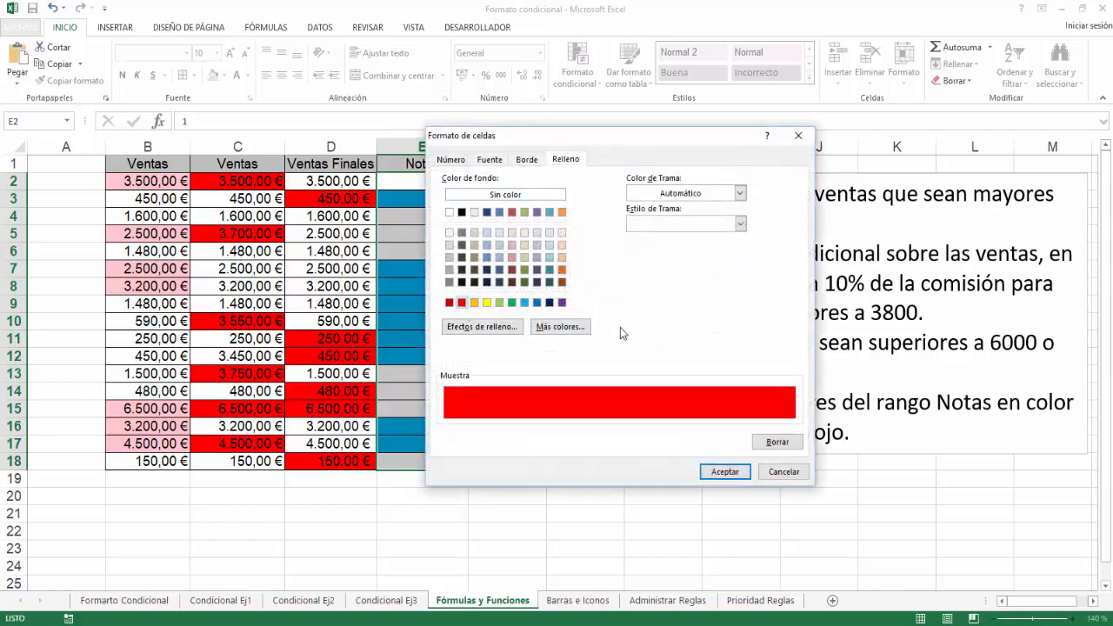
left_click(724, 473)
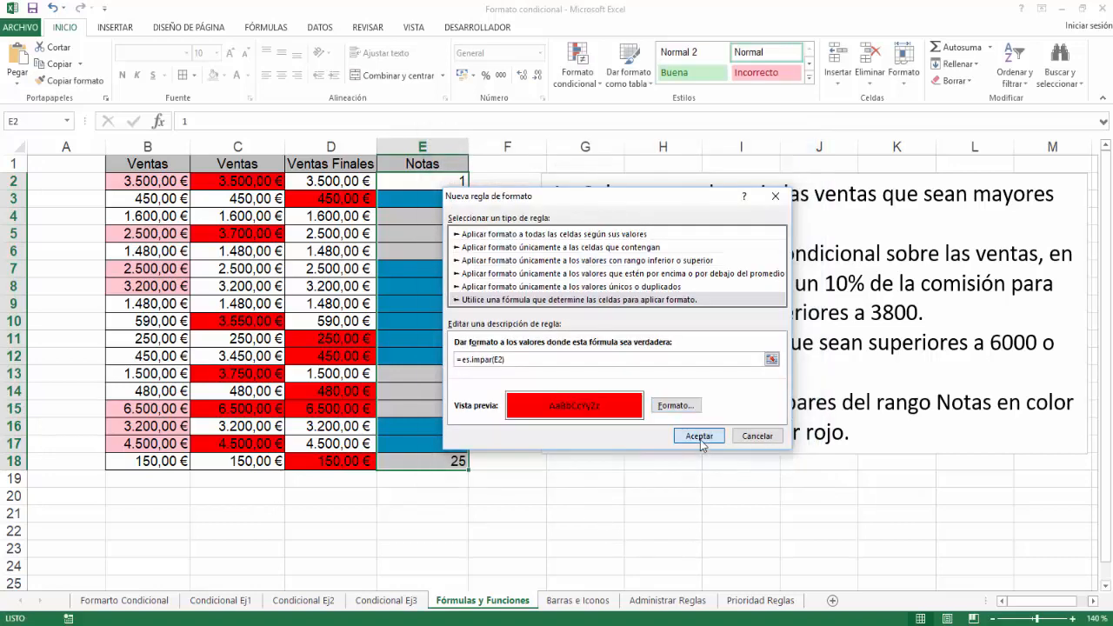
left_click(703, 436)
left_click(628, 485)
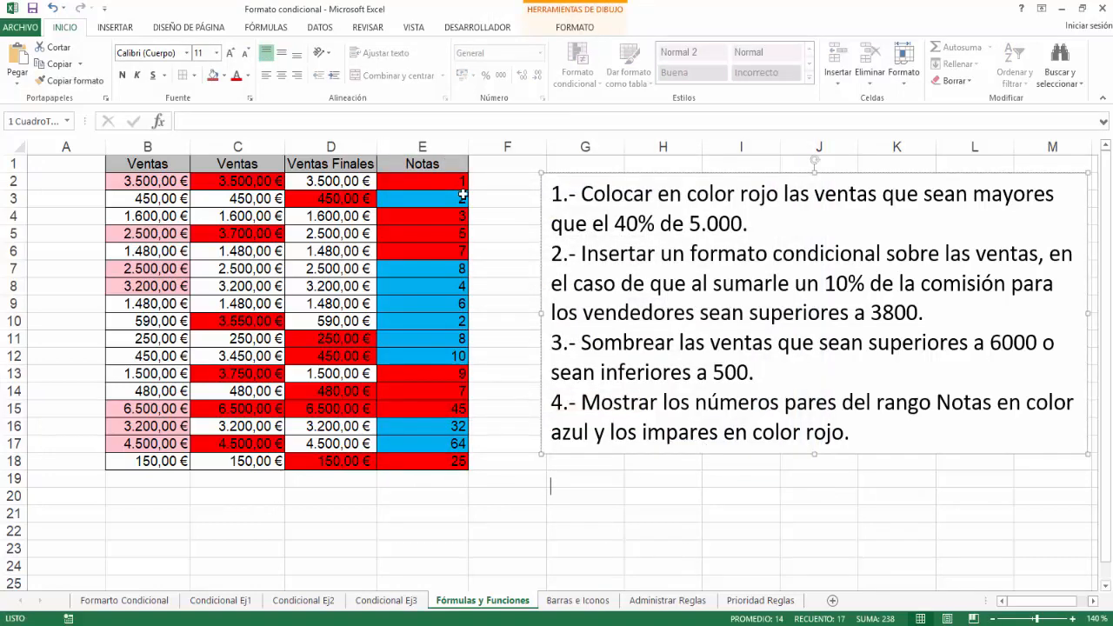